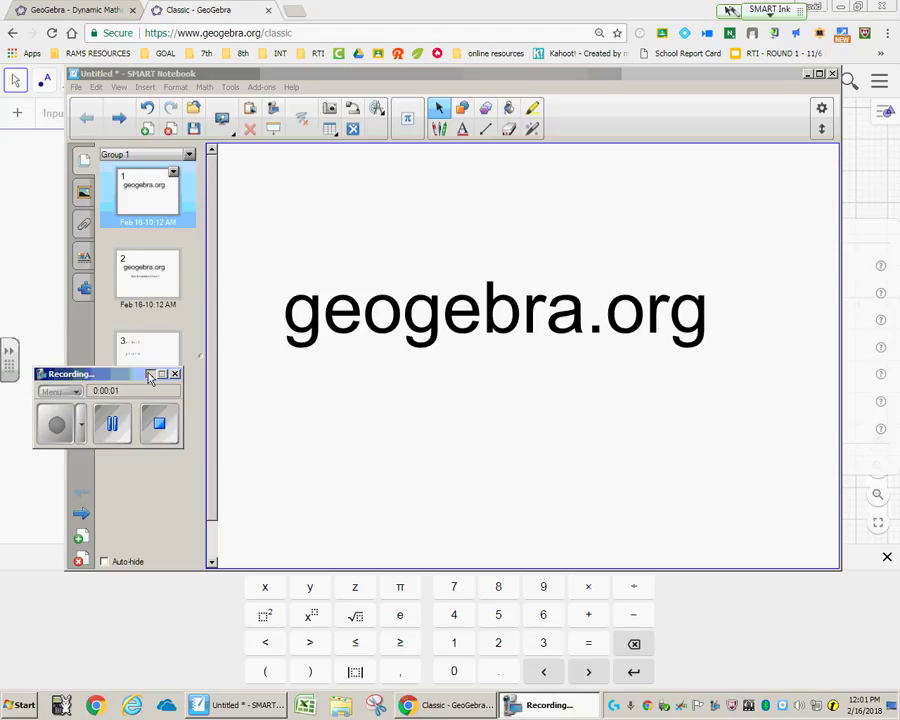
Move the recording controls aside and show the GeoGebra home page with its app choices
{"action": "left_click", "coordinate": [150, 375]}
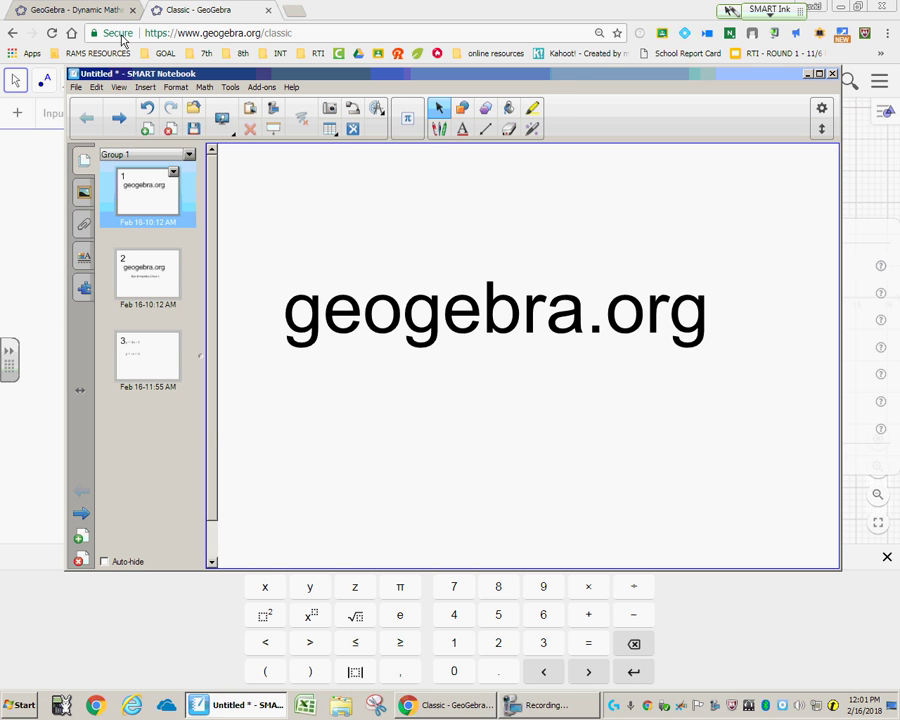
{"action": "left_click", "coordinate": [100, 10]}
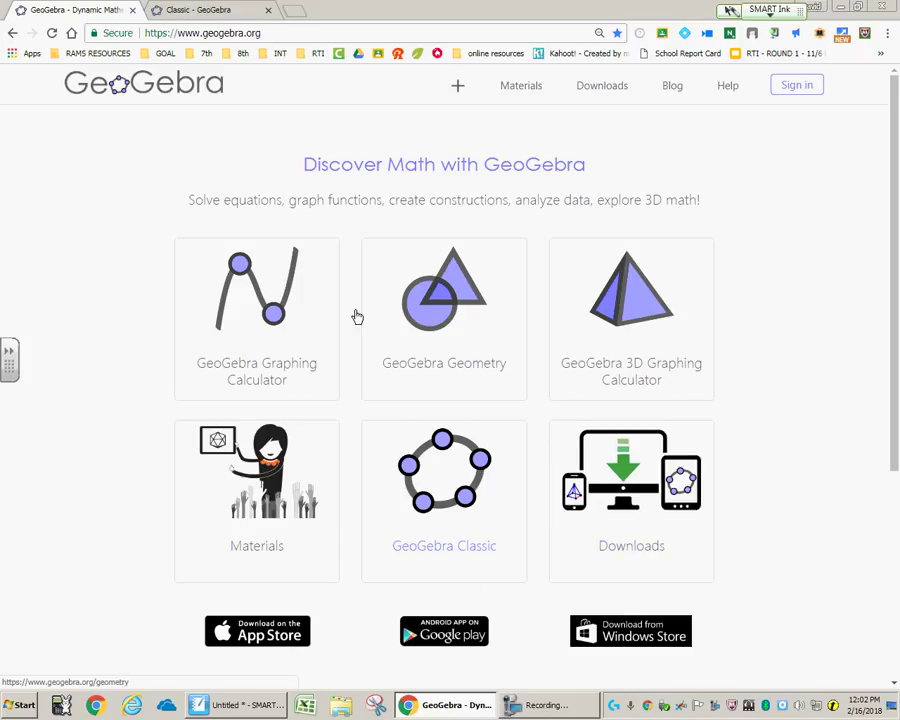
Switch to the GeoGebra Classic page and close the on-screen keyboard and app list
{"action": "left_click", "coordinate": [196, 10]}
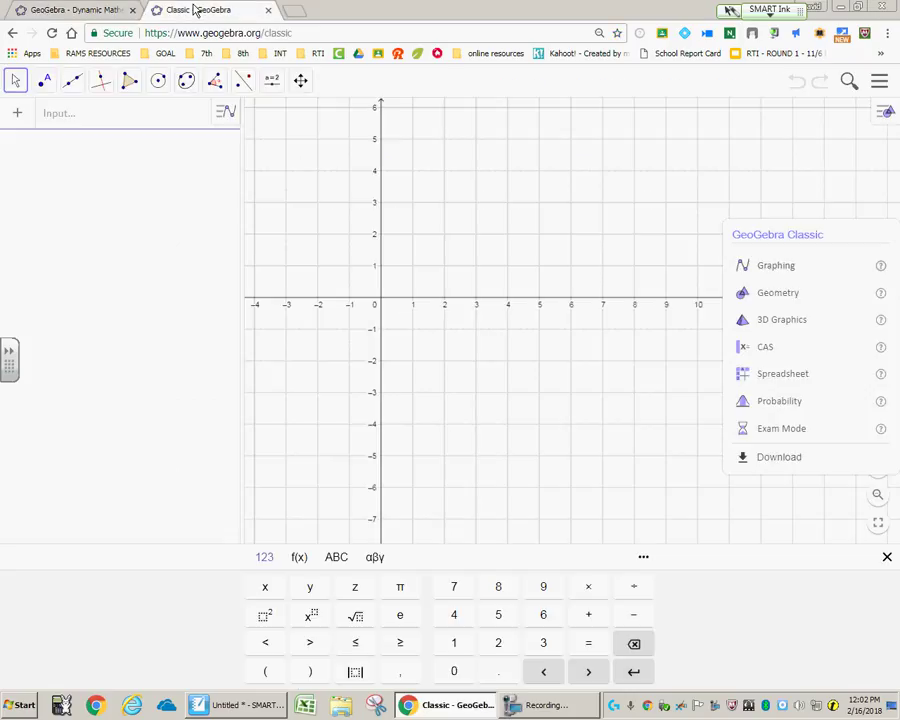
{"action": "left_click", "coordinate": [886, 560]}
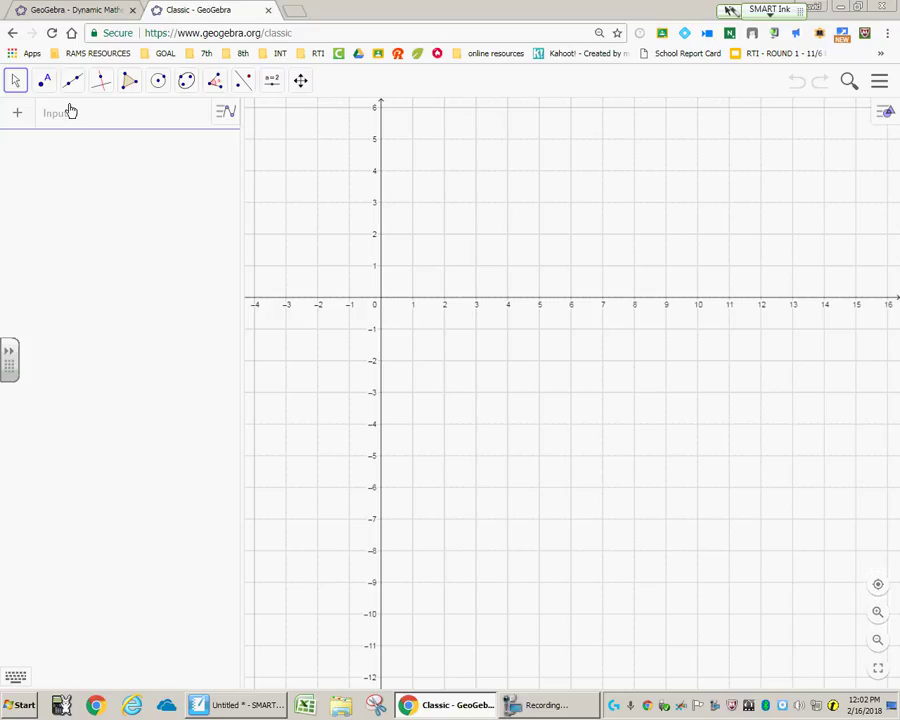
With the Move tool, pan the empty grid so the origin sits left of centre (x ≈ -5 to 14)
{"action": "left_click", "coordinate": [17, 84]}
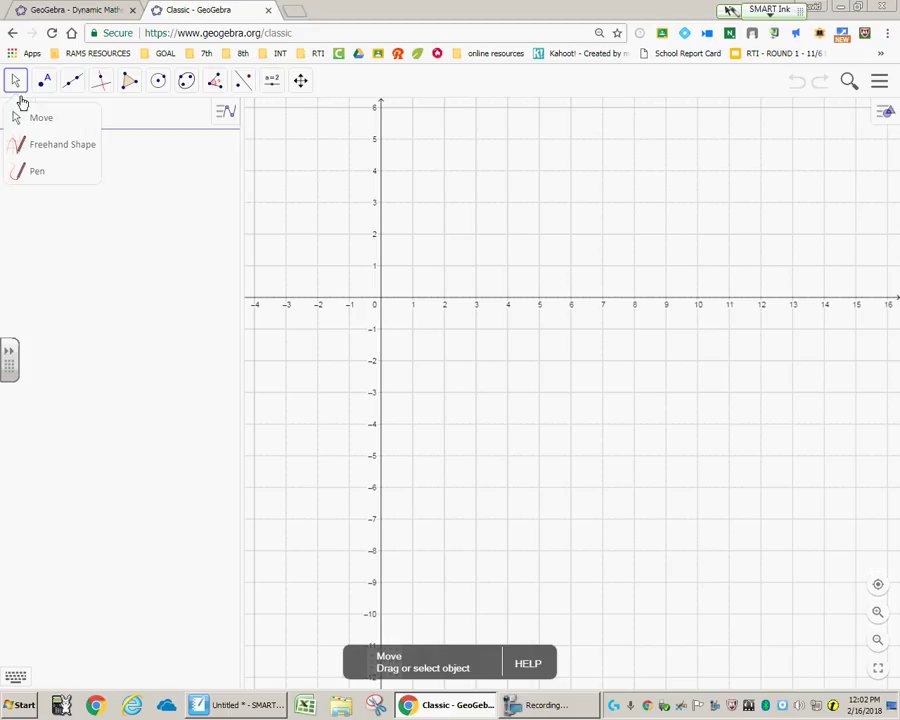
{"action": "left_click", "coordinate": [30, 120]}
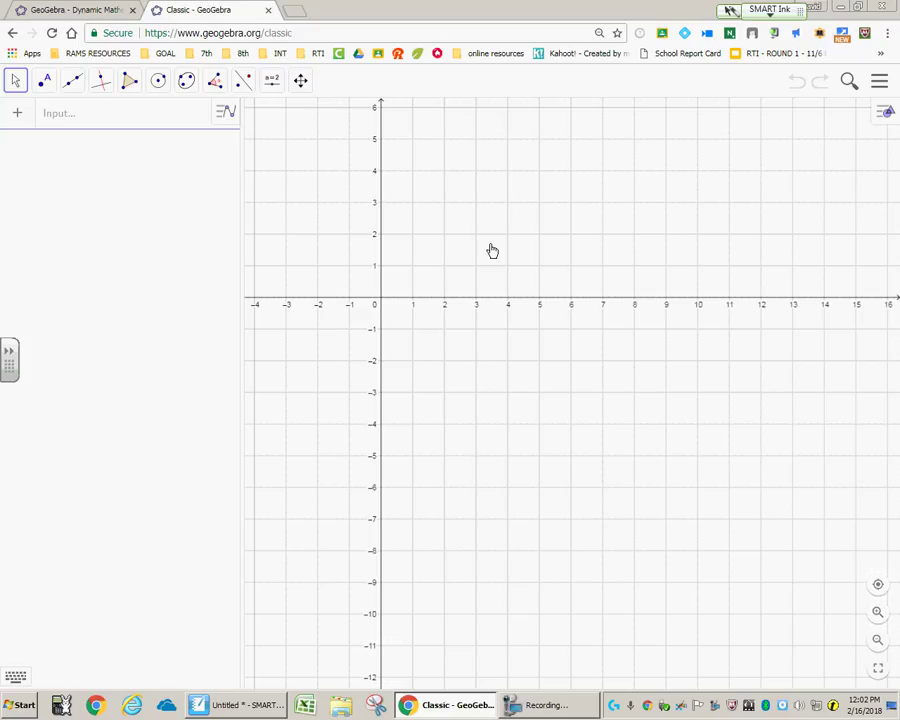
{"action": "left_click_drag", "start_coordinate": [492, 251], "coordinate": [741, 434]}
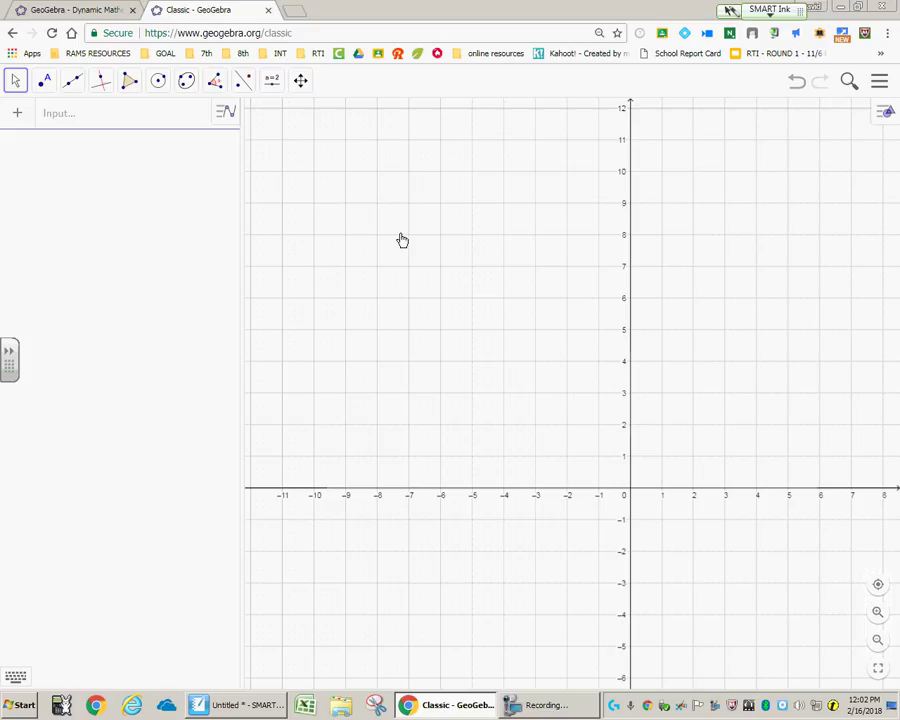
{"action": "left_click_drag", "start_coordinate": [402, 240], "coordinate": [494, 426]}
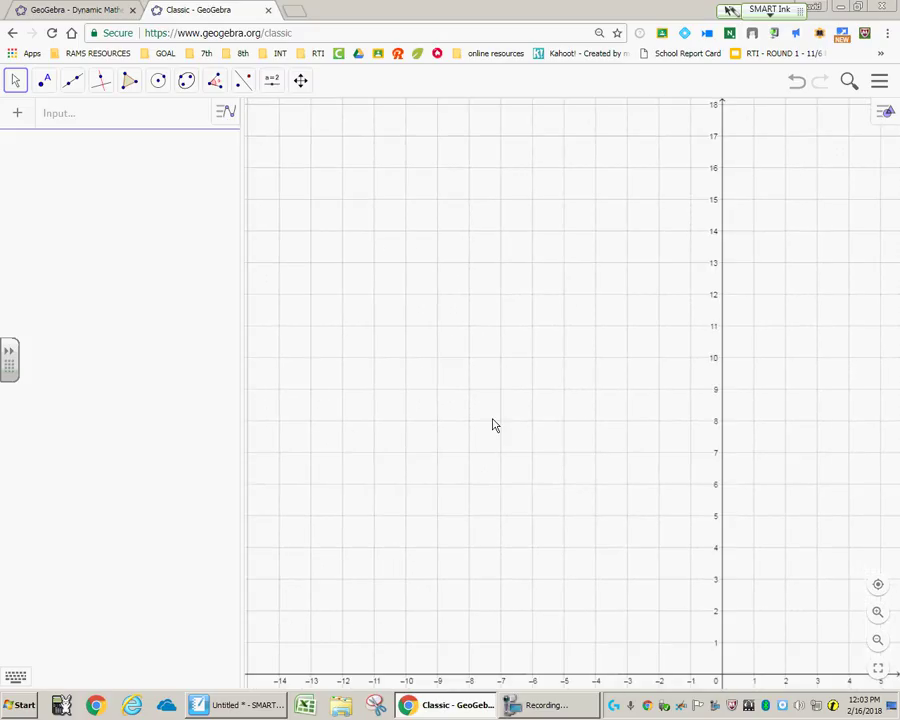
{"action": "left_click_drag", "start_coordinate": [725, 213], "coordinate": [676, 131]}
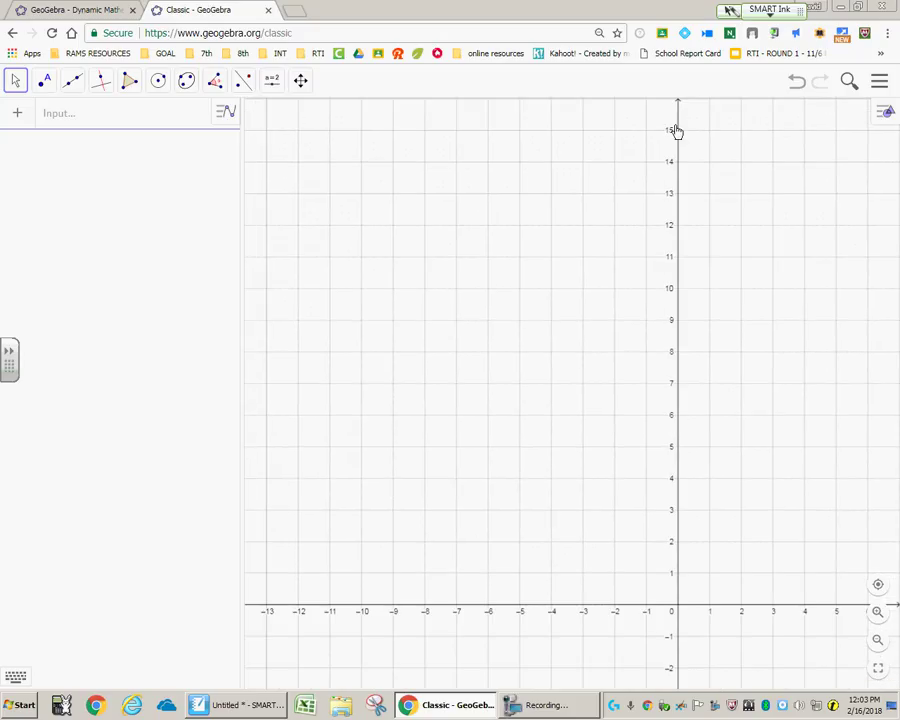
{"action": "left_click_drag", "start_coordinate": [741, 528], "coordinate": [688, 257]}
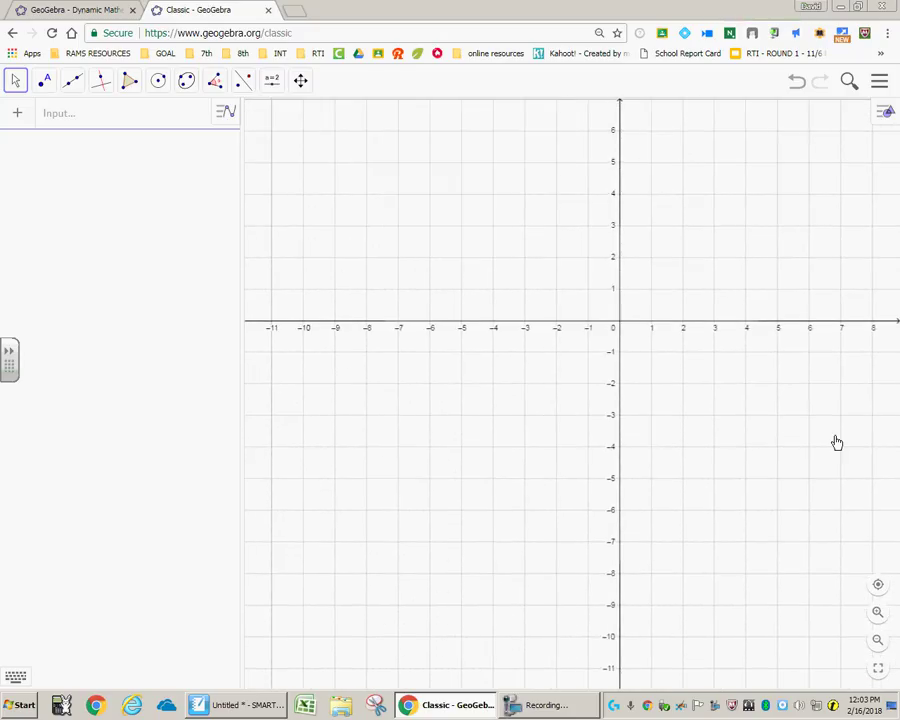
{"action": "left_click_drag", "start_coordinate": [838, 442], "coordinate": [639, 444]}
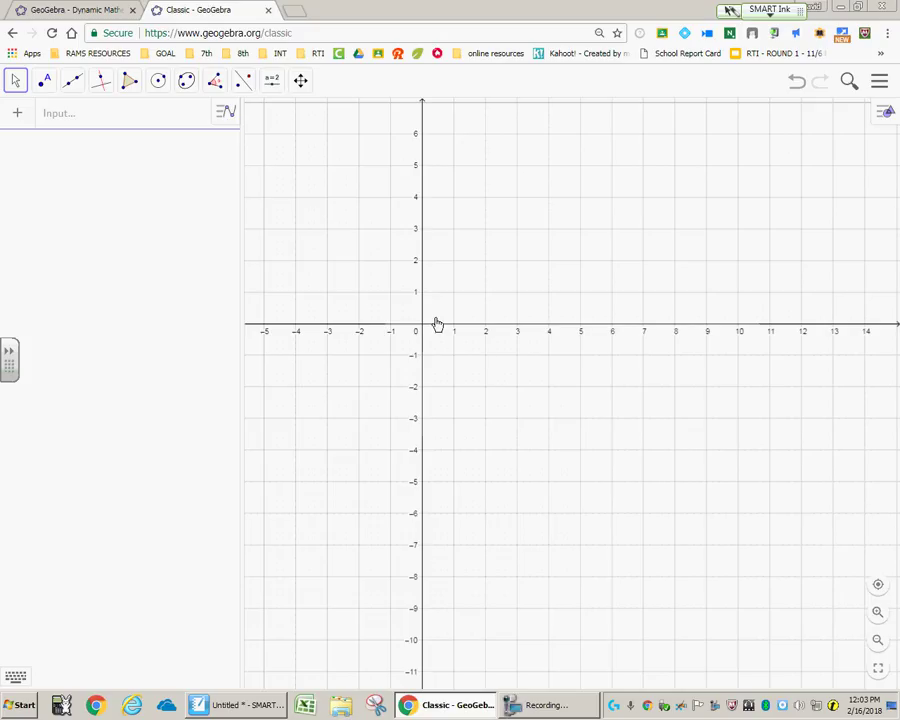
Try zooming in and out to show -14 to 14, then return to the standard view
{"action": "left_click", "coordinate": [880, 587]}
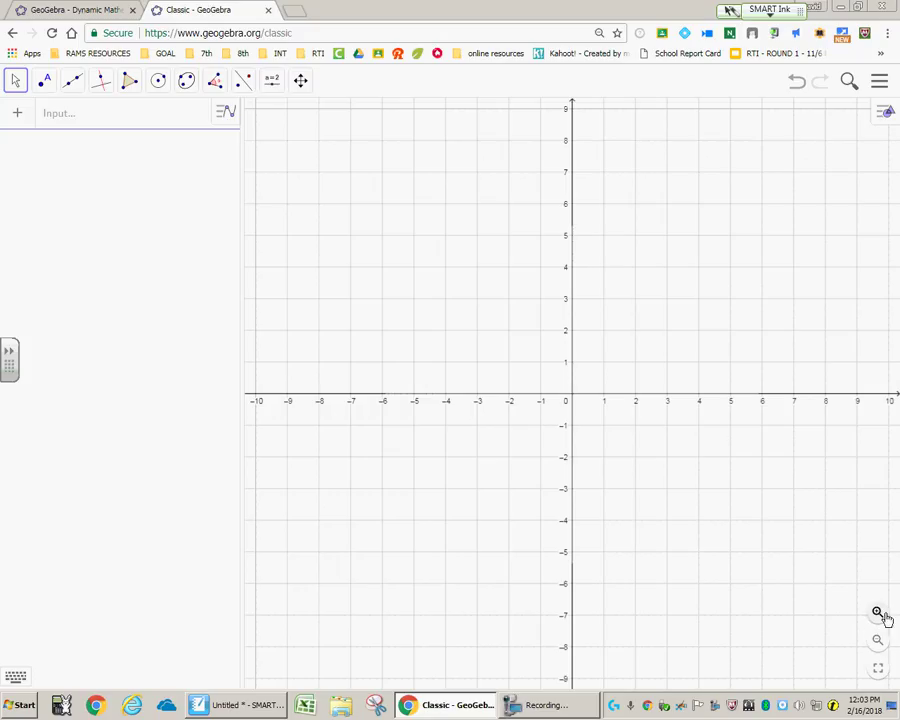
{"action": "left_click", "coordinate": [878, 614]}
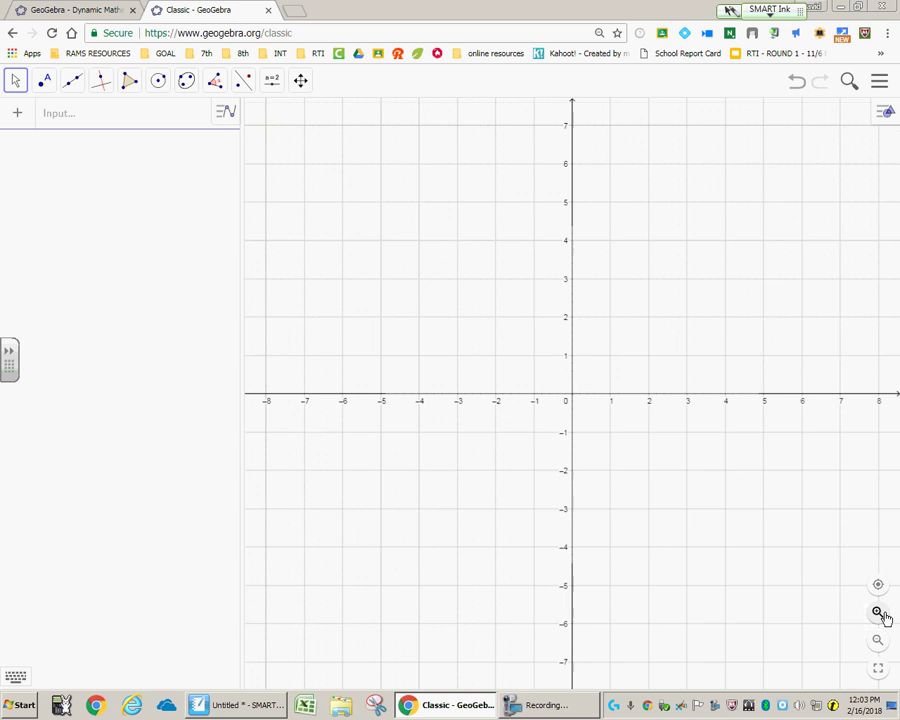
{"action": "left_click", "coordinate": [880, 640]}
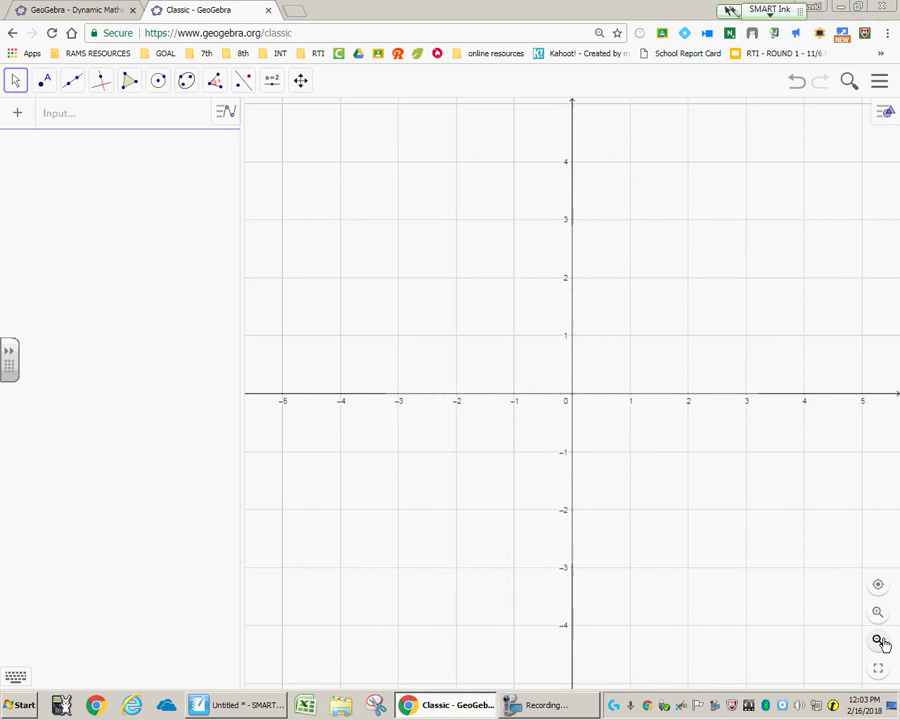
{"action": "left_click", "coordinate": [880, 640]}
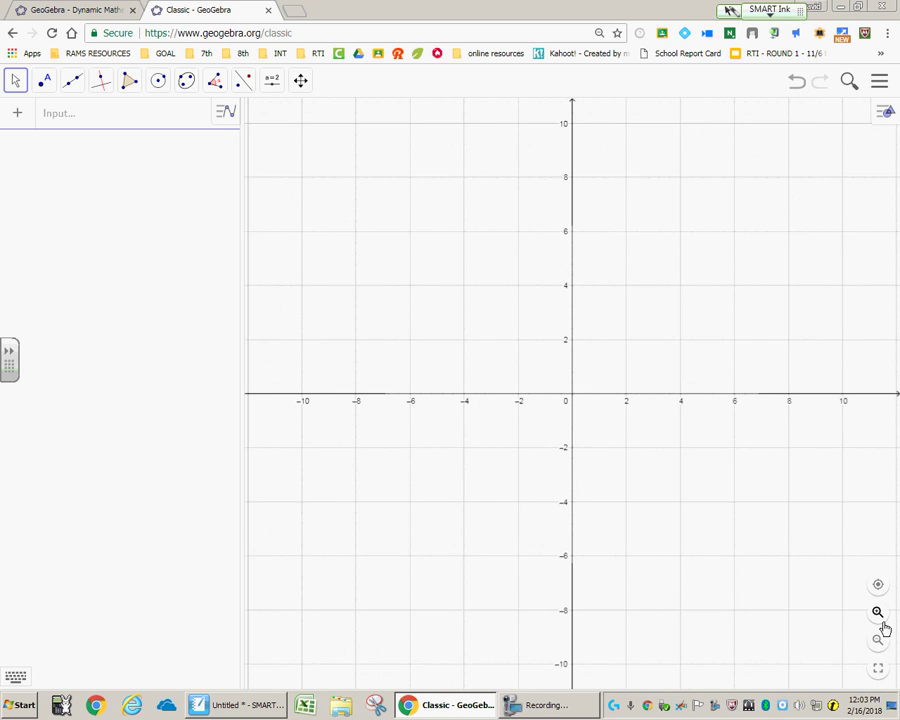
{"action": "left_click", "coordinate": [878, 641]}
{"action": "left_click", "coordinate": [878, 642]}
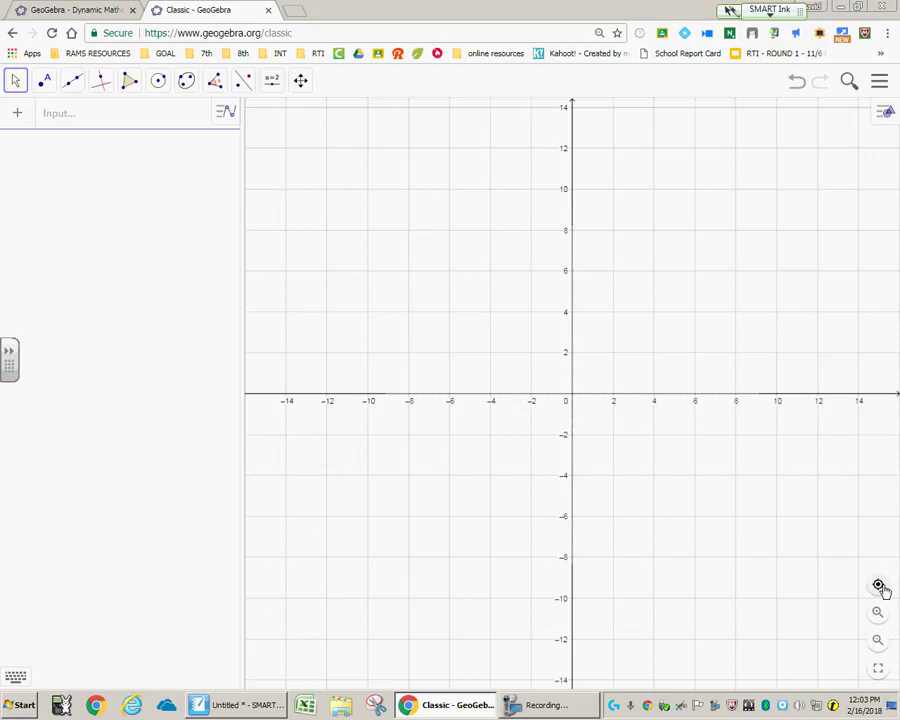
{"action": "left_click", "coordinate": [880, 587]}
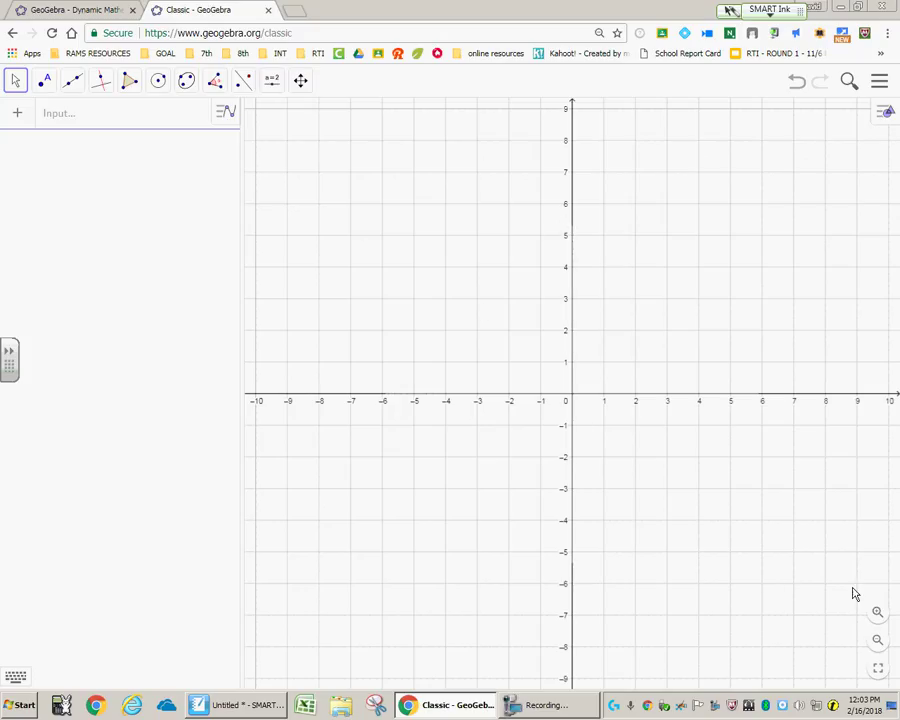
With the Move tool, pan the grid so the origin sits just right of centre, x from -11 to 8
{"action": "left_click", "coordinate": [18, 82]}
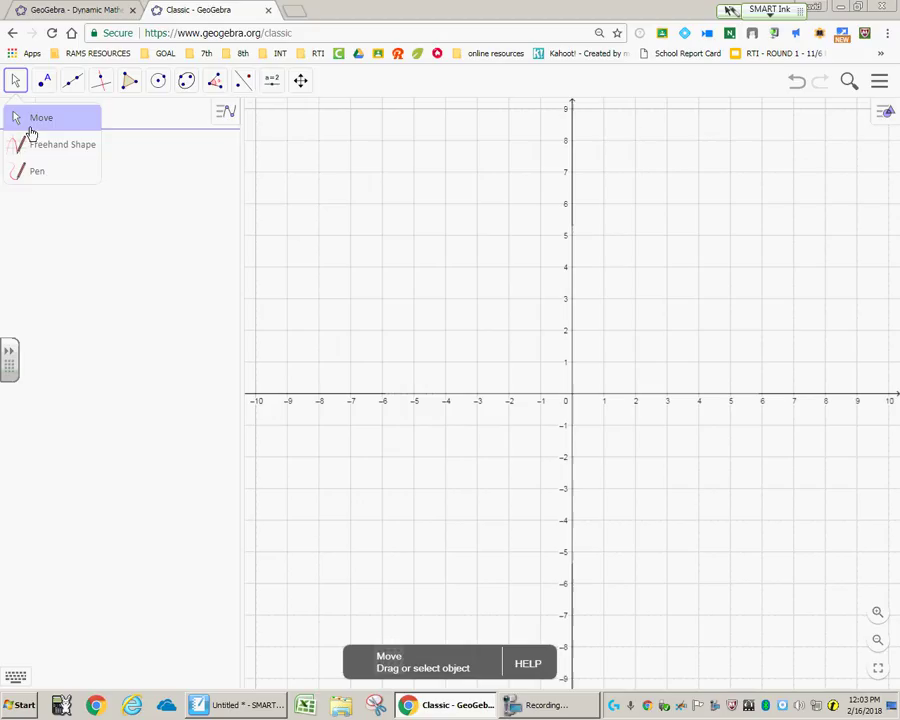
{"action": "left_click", "coordinate": [29, 120]}
{"action": "left_click_drag", "start_coordinate": [669, 352], "coordinate": [765, 372]}
{"action": "left_click", "coordinate": [12, 84]}
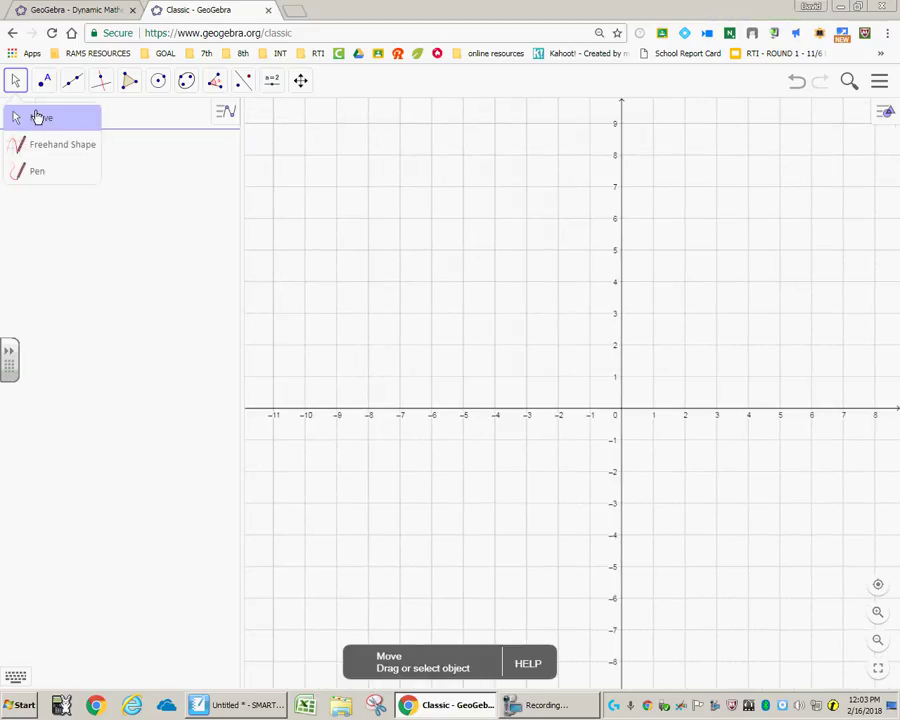
{"action": "left_click", "coordinate": [33, 114]}
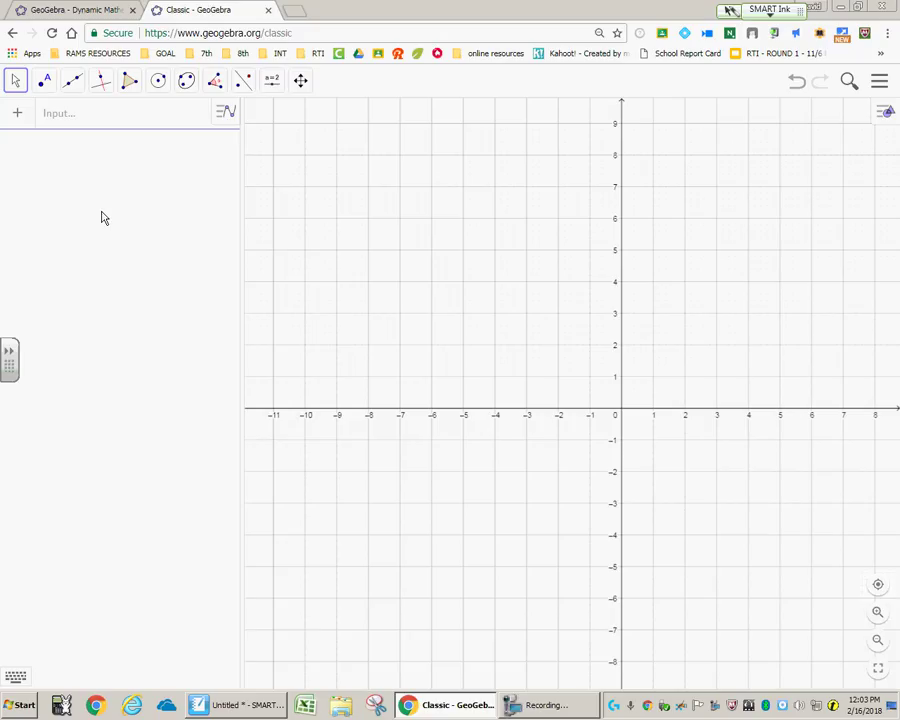
Bring SMART Notebook forward and advance to the slide with y = 3x - 7 and y = -x + 5
{"action": "left_click", "coordinate": [240, 704]}
{"action": "left_click", "coordinate": [118, 122]}
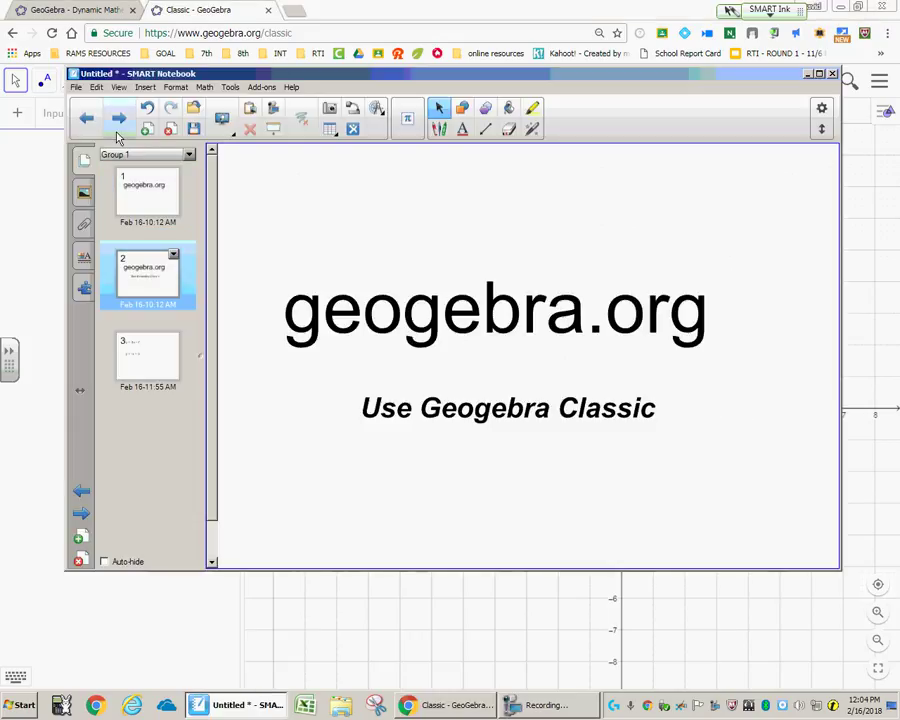
{"action": "left_click", "coordinate": [117, 128]}
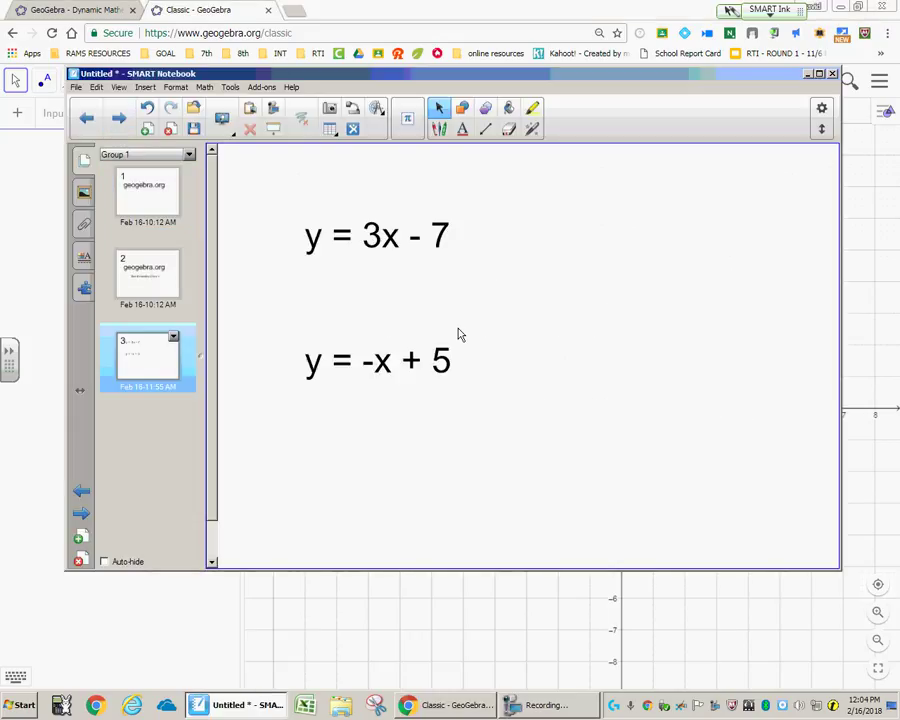
Move and narrow the Notebook window so the GeoGebra grid stays visible beside it
{"action": "left_click_drag", "start_coordinate": [306, 78], "coordinate": [700, 122]}
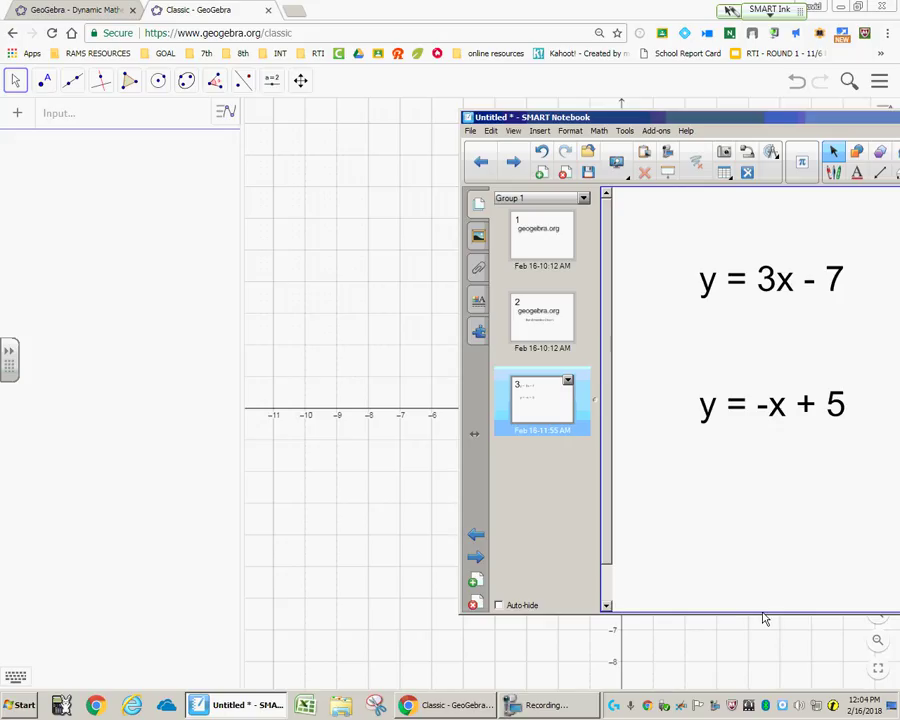
{"action": "left_click_drag", "start_coordinate": [765, 613], "coordinate": [760, 508]}
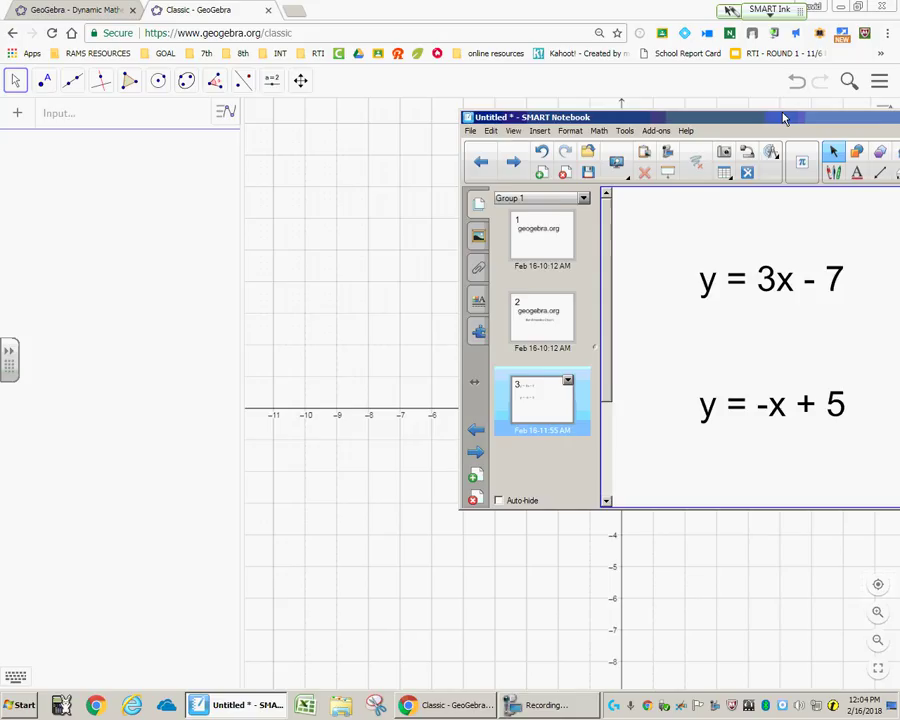
{"action": "left_click_drag", "start_coordinate": [783, 112], "coordinate": [786, 119]}
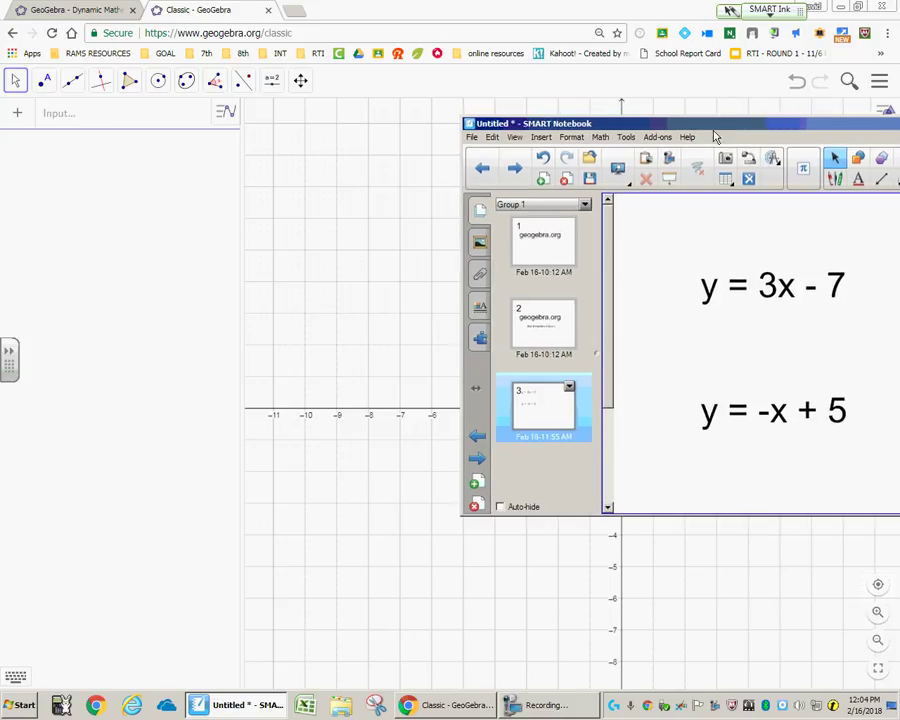
{"action": "left_click_drag", "start_coordinate": [741, 124], "coordinate": [85, 145]}
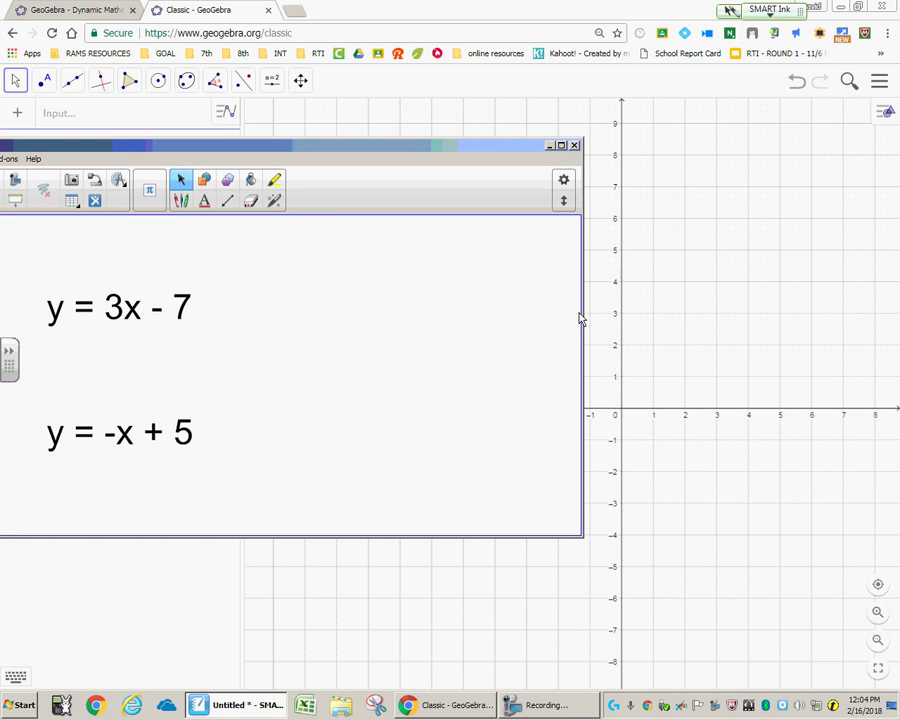
{"action": "left_click_drag", "start_coordinate": [582, 313], "coordinate": [315, 300]}
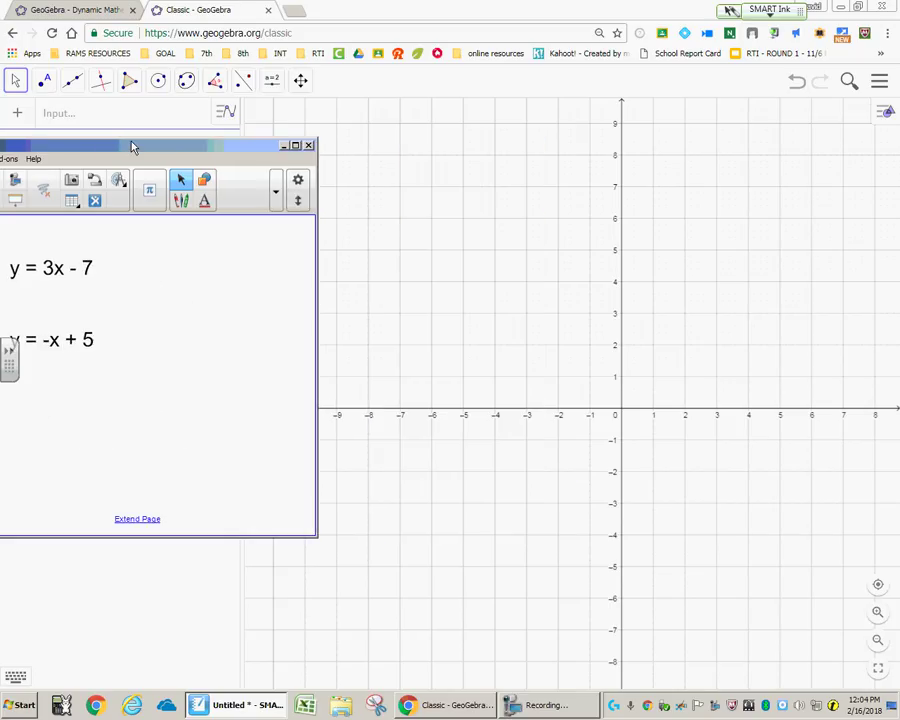
{"action": "left_click_drag", "start_coordinate": [133, 147], "coordinate": [173, 258]}
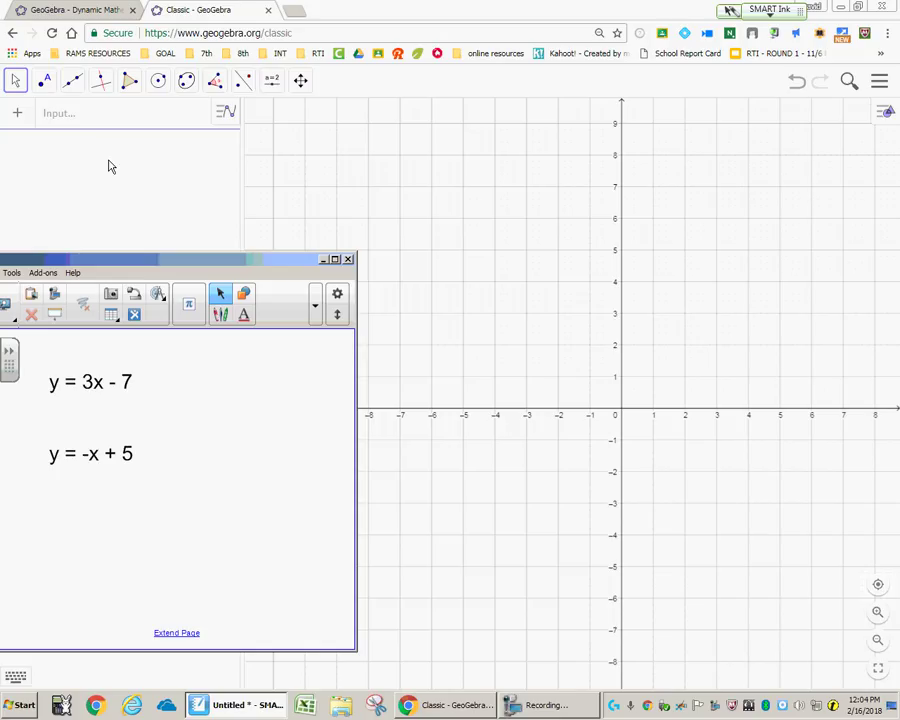
Choose the Line tool and draw line f through points A and B
{"action": "left_click", "coordinate": [72, 90]}
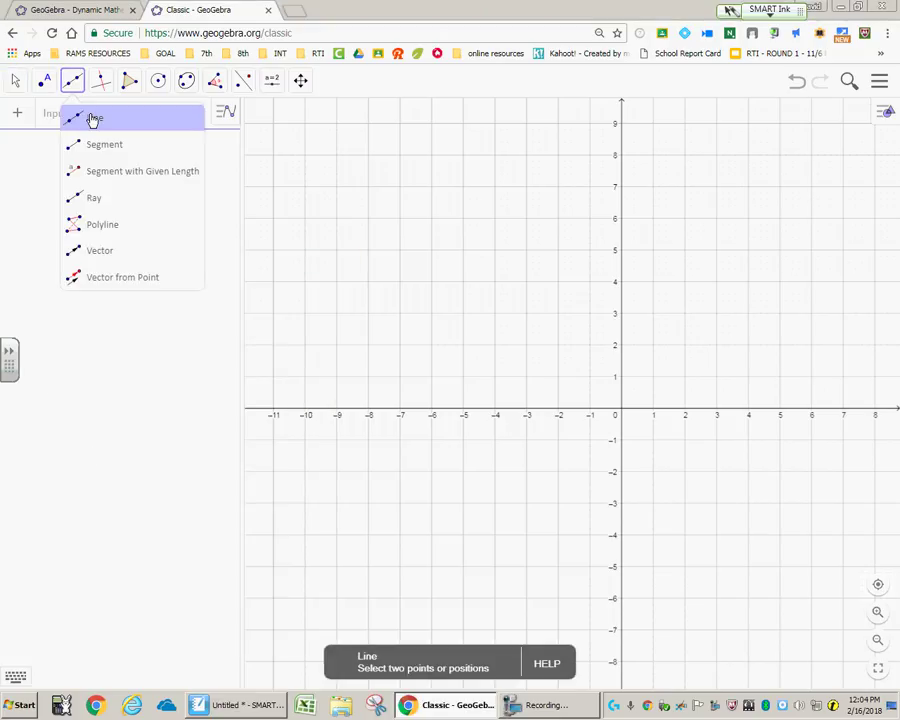
{"action": "left_click", "coordinate": [93, 119]}
{"action": "left_click", "coordinate": [74, 86]}
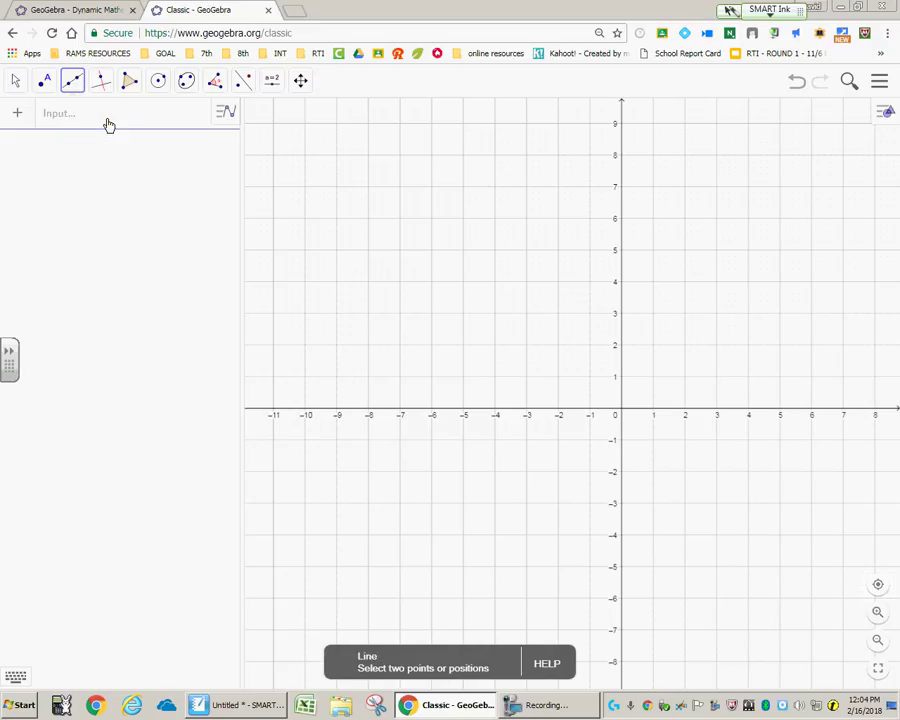
{"action": "left_click", "coordinate": [485, 347]}
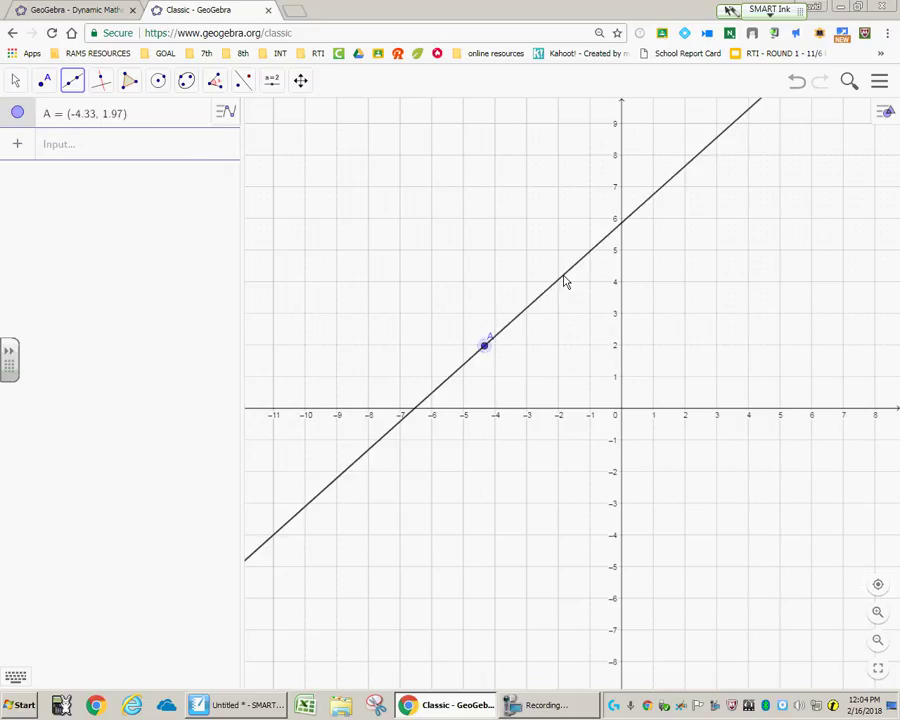
{"action": "left_click", "coordinate": [564, 274]}
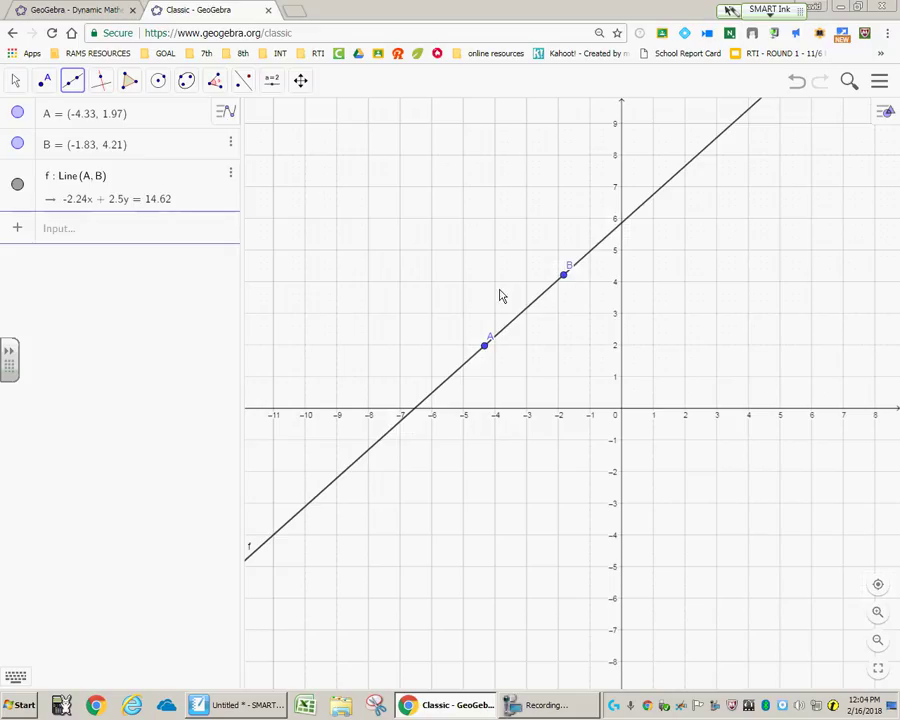
Undo a stray line from A, then draw line g through new points C and D
{"action": "mouse_move", "coordinate": [489, 356]}
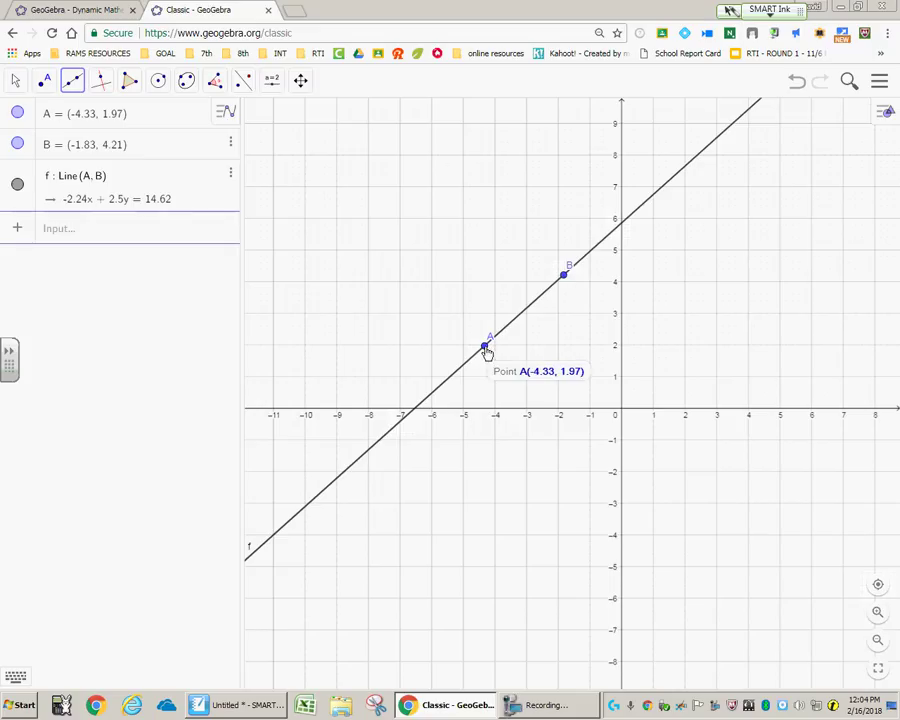
{"action": "left_click", "coordinate": [486, 350]}
{"action": "left_click", "coordinate": [499, 367]}
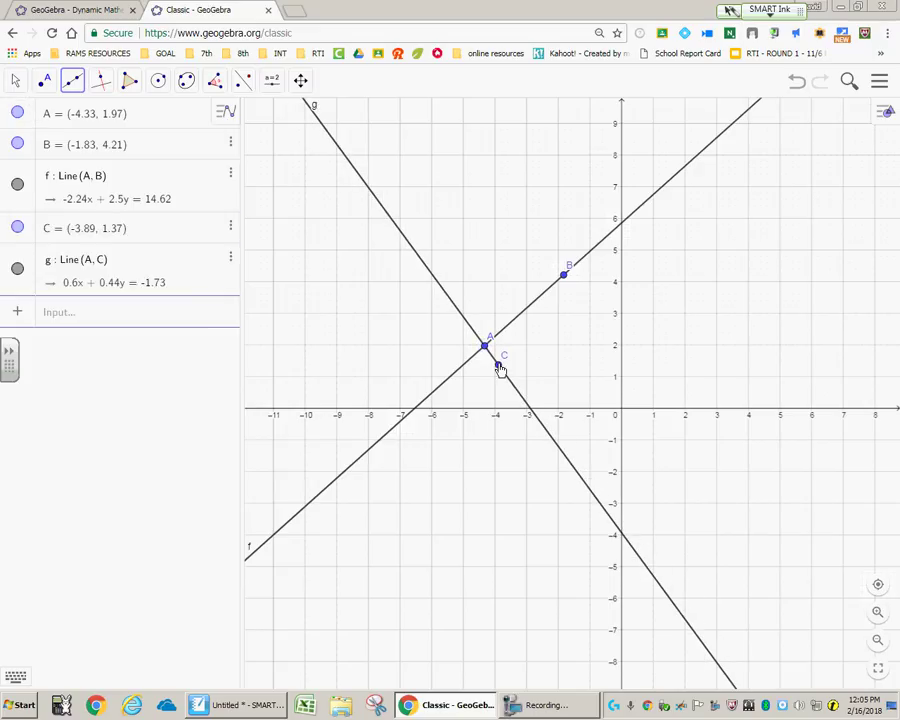
{"action": "key", "text": "ctrl+z"}
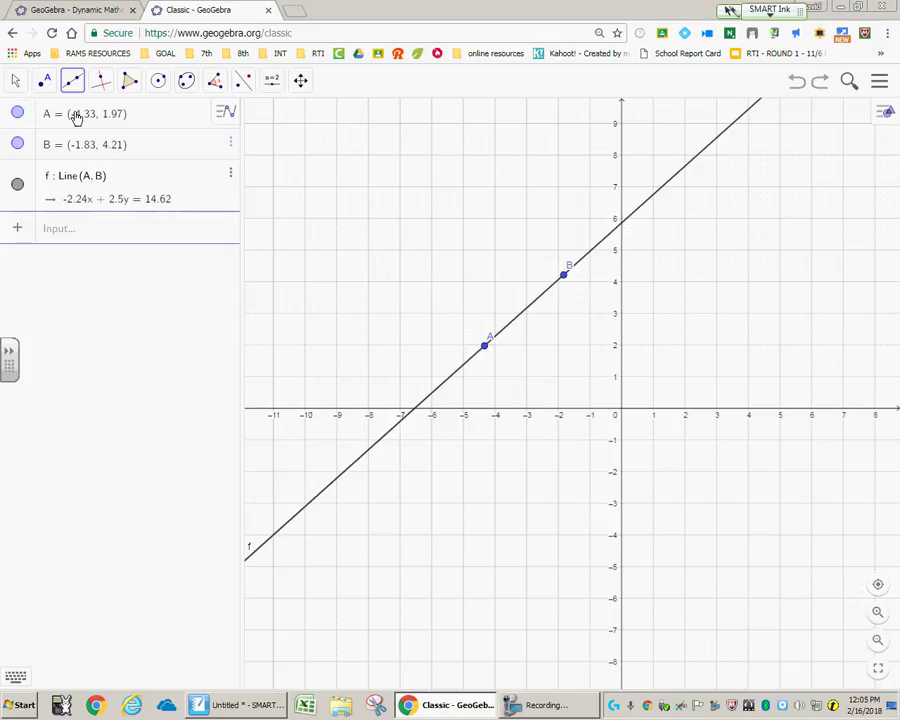
{"action": "left_click", "coordinate": [73, 82]}
{"action": "left_click", "coordinate": [84, 120]}
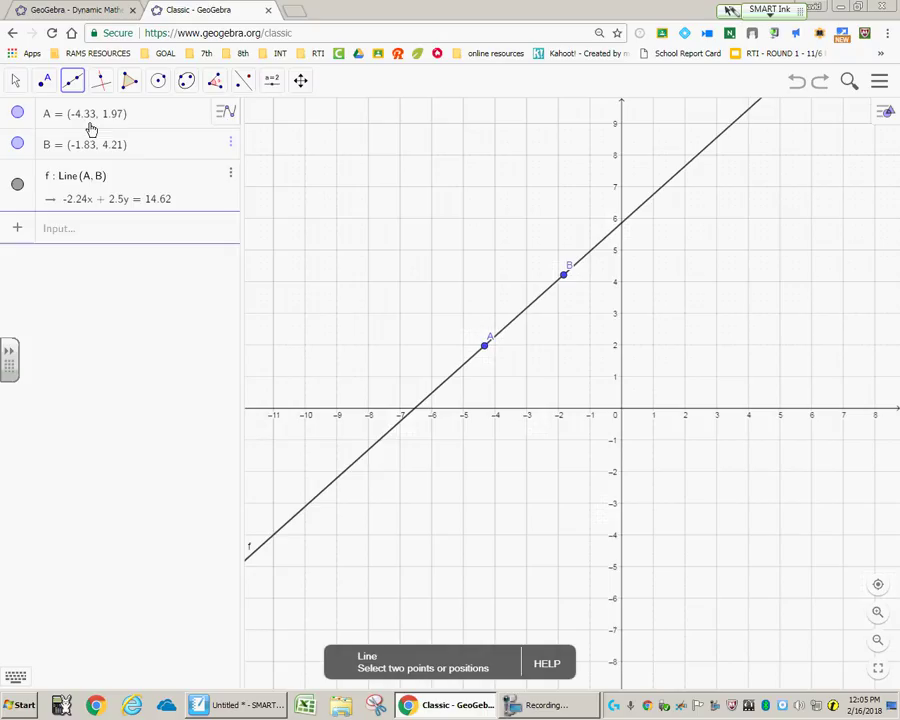
{"action": "left_click", "coordinate": [400, 192]}
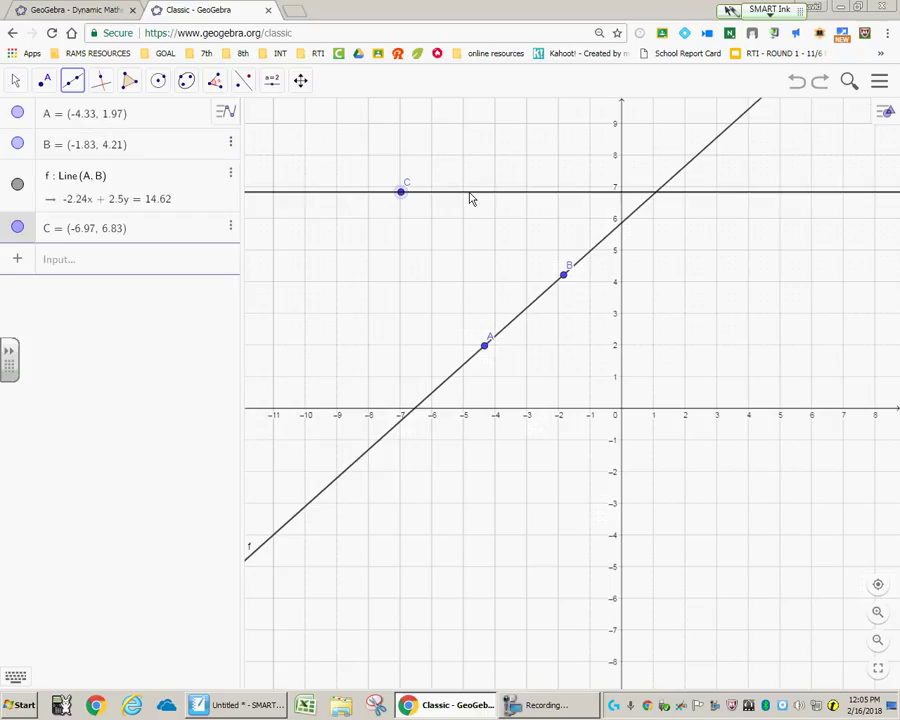
{"action": "left_click", "coordinate": [519, 133]}
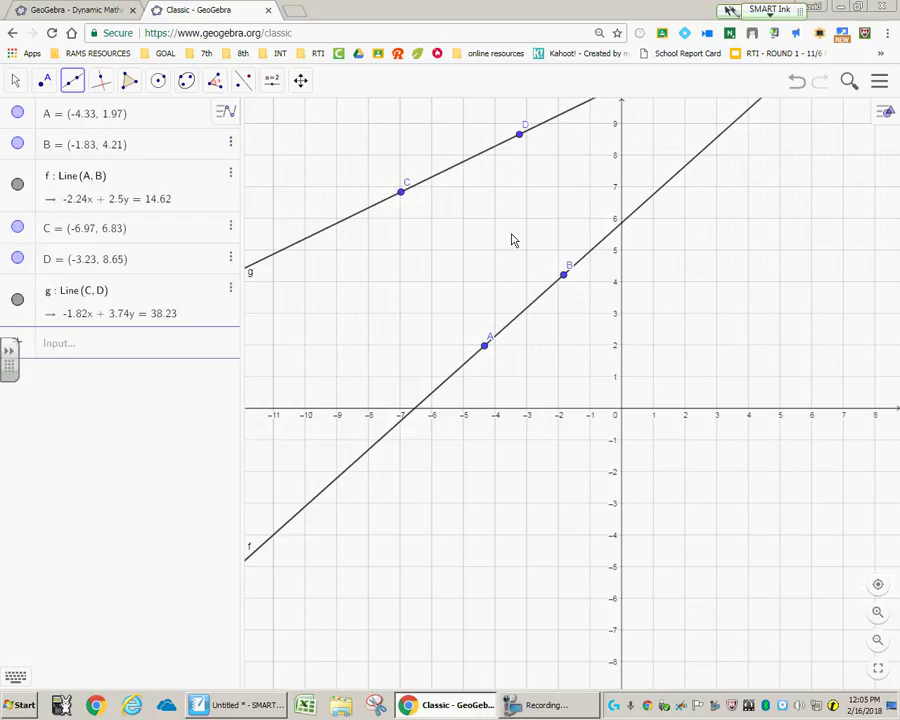
Drag points D and C with the Move tool so line g turns steep and crosses f
{"action": "left_click", "coordinate": [16, 82]}
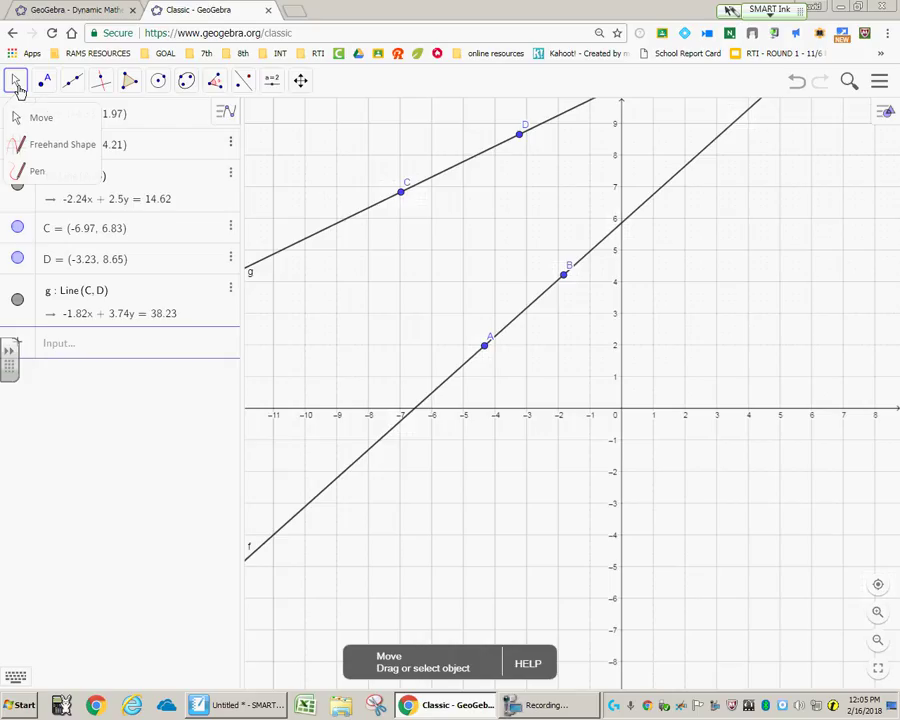
{"action": "left_click_drag", "start_coordinate": [519, 133], "coordinate": [498, 171]}
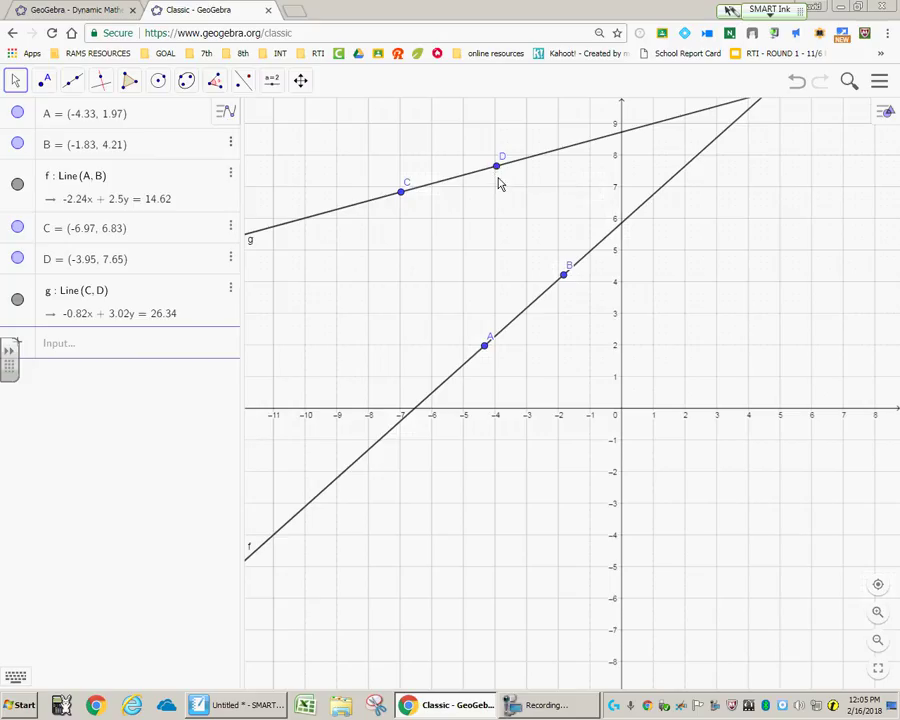
{"action": "left_click_drag", "start_coordinate": [500, 172], "coordinate": [453, 155]}
{"action": "left_click_drag", "start_coordinate": [401, 196], "coordinate": [422, 219]}
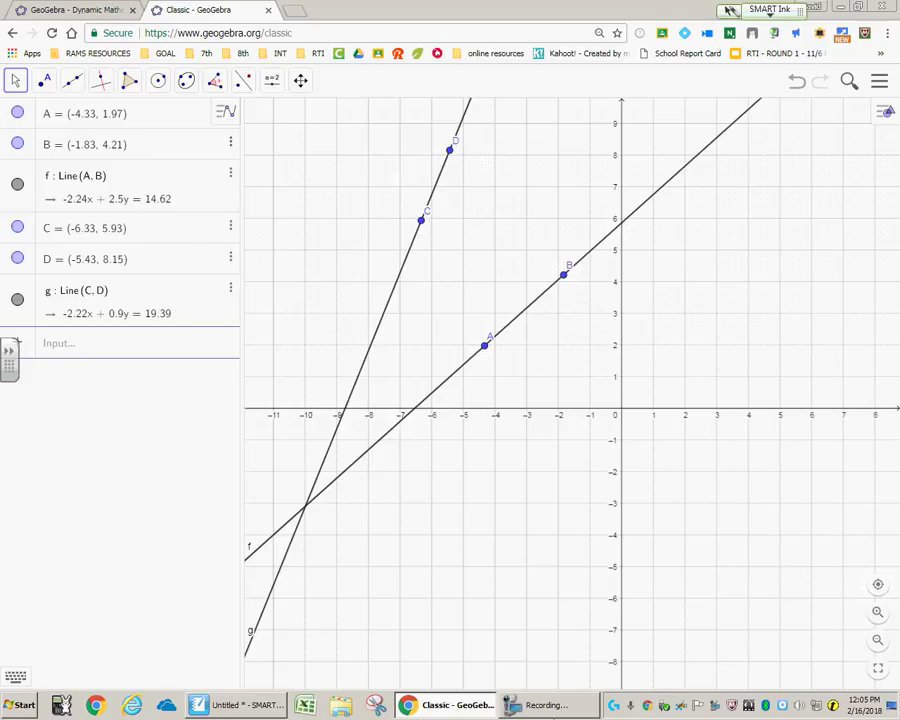
Bring the SMART Notebook slide explaining how to undo forward
{"action": "mouse_move", "coordinate": [474, 707]}
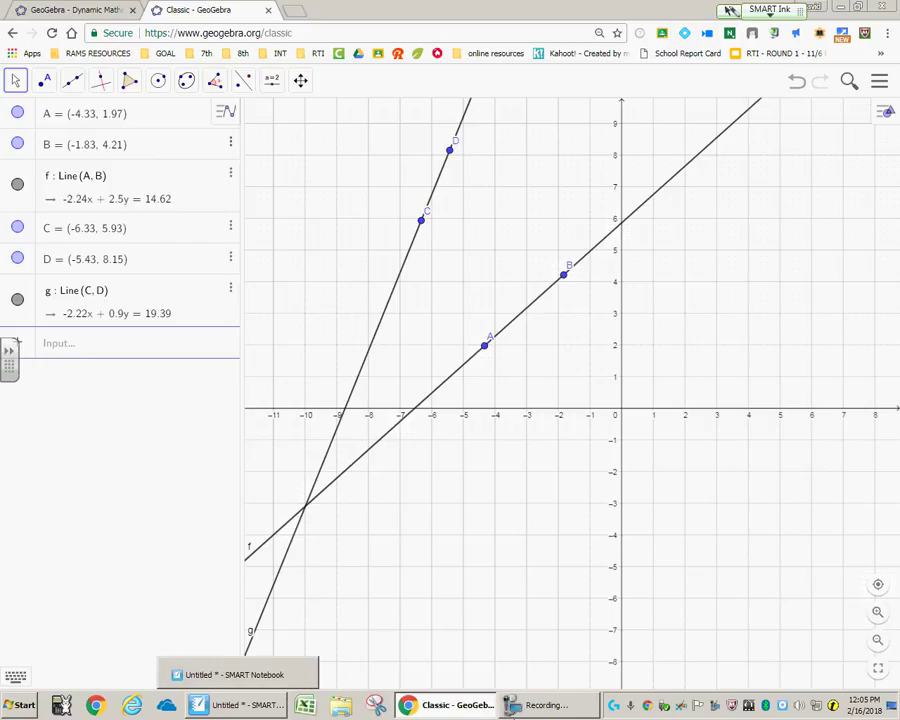
{"action": "left_click", "coordinate": [590, 700]}
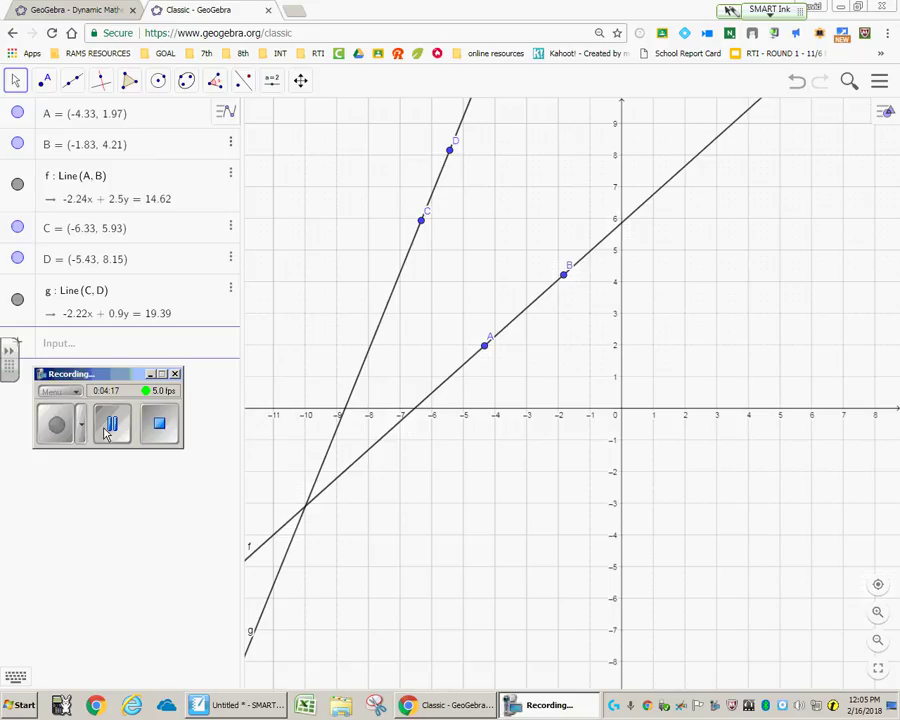
{"action": "left_click", "coordinate": [108, 425]}
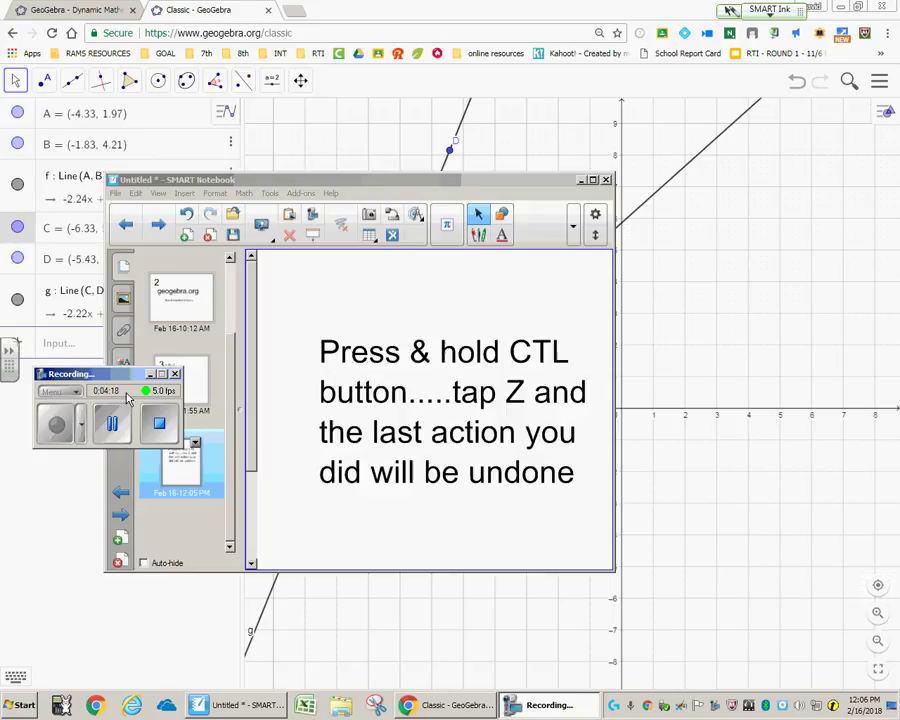
Fix the undo tip so 'CTL' reads 'CTrL', then switch back to the GeoGebra graph
{"action": "left_click", "coordinate": [550, 350]}
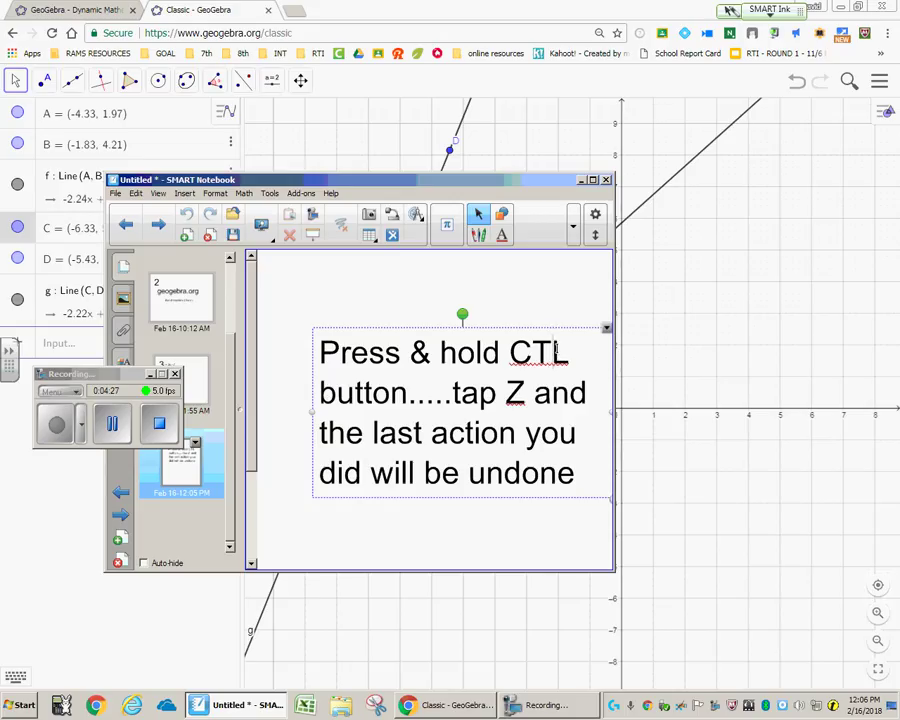
{"action": "type", "text": "r"}
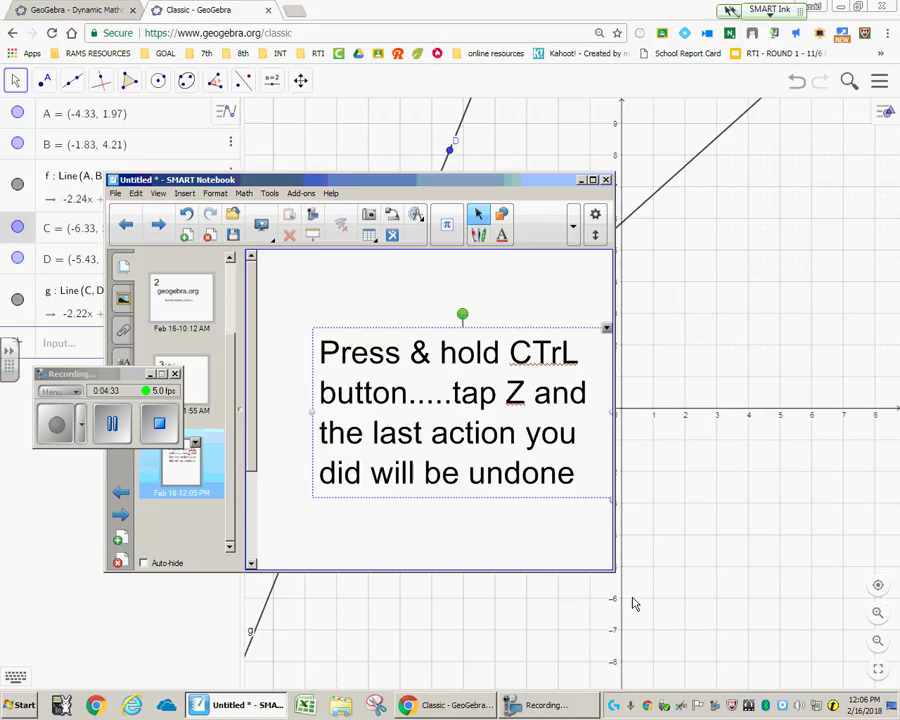
{"action": "left_click", "coordinate": [662, 537]}
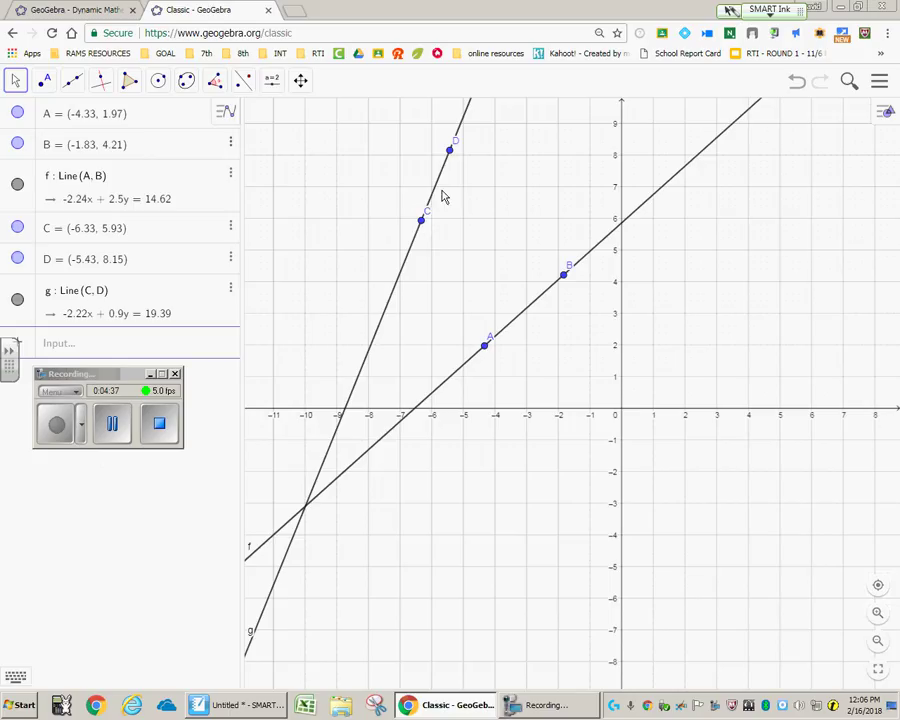
Reverse the moves of points C and D, then undo lines g and f with points A–D
{"action": "left_click_drag", "start_coordinate": [421, 219], "coordinate": [401, 191]}
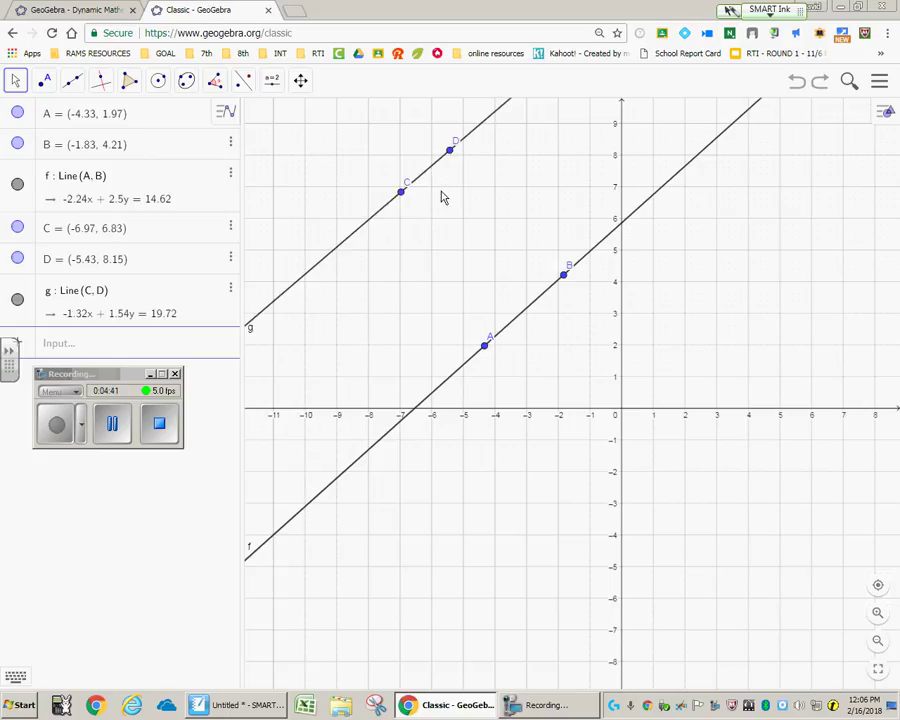
{"action": "left_click_drag", "start_coordinate": [450, 149], "coordinate": [519, 133]}
{"action": "key", "text": "ctrl+z"}
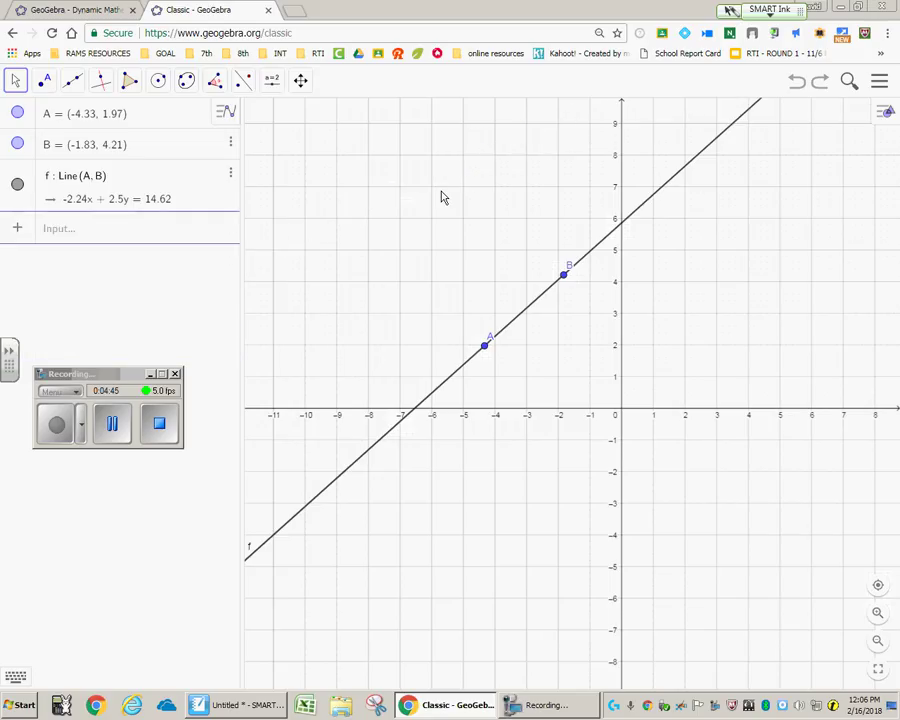
{"action": "key", "text": "ctrl+z"}
{"action": "key", "text": "ctrl+z"}
{"action": "key", "text": "ctrl+z"}
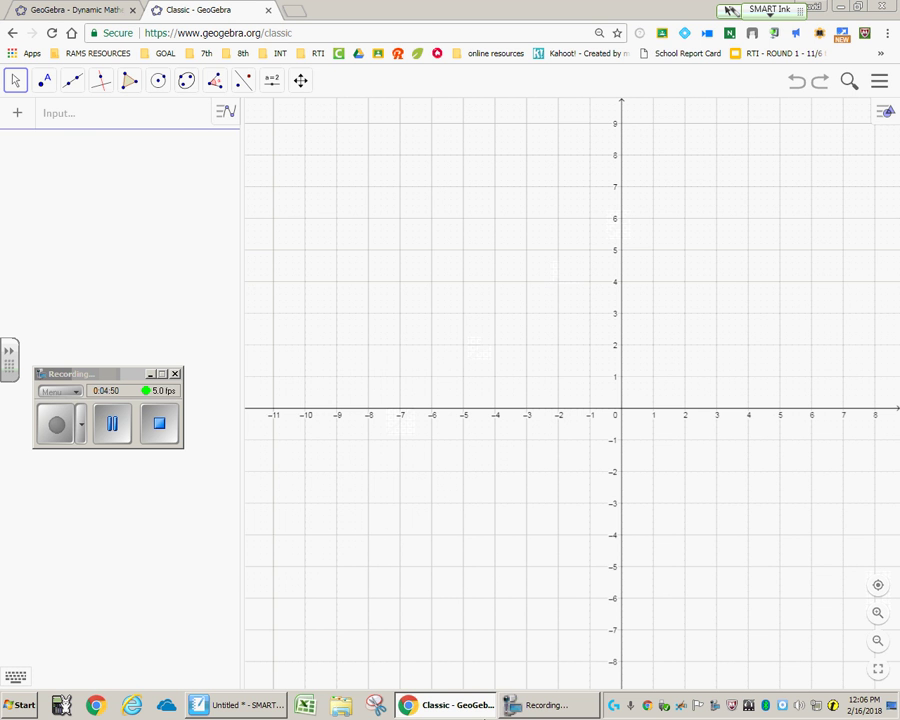
Return to the y = 3x - 7 and y = -x + 5 page and enlarge both equations
{"action": "key", "text": "alt+Tab"}
{"action": "left_click", "coordinate": [125, 224]}
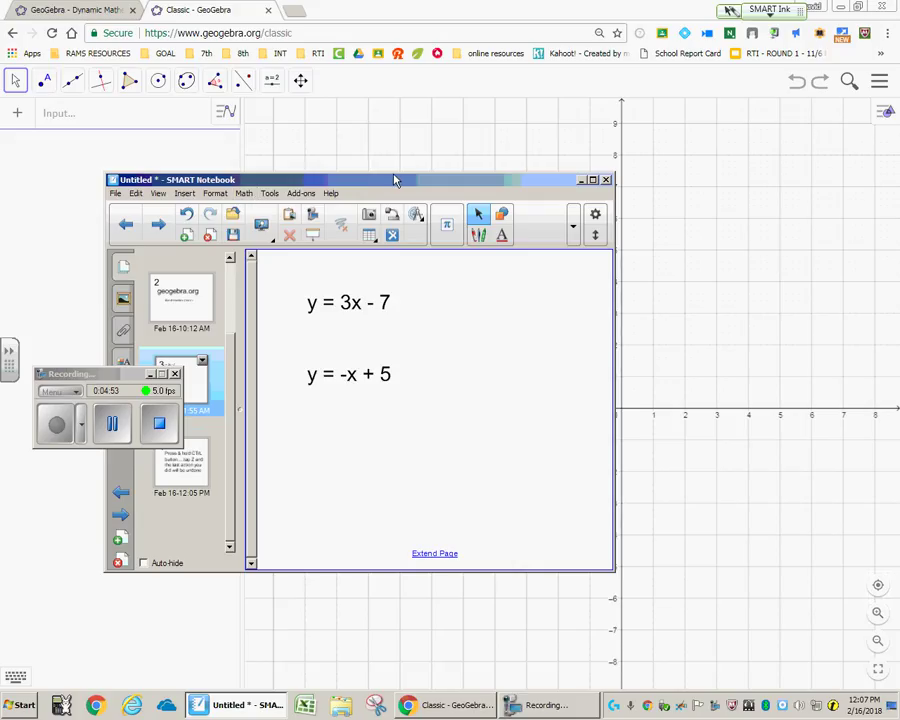
{"action": "left_click_drag", "start_coordinate": [397, 190], "coordinate": [138, 158]}
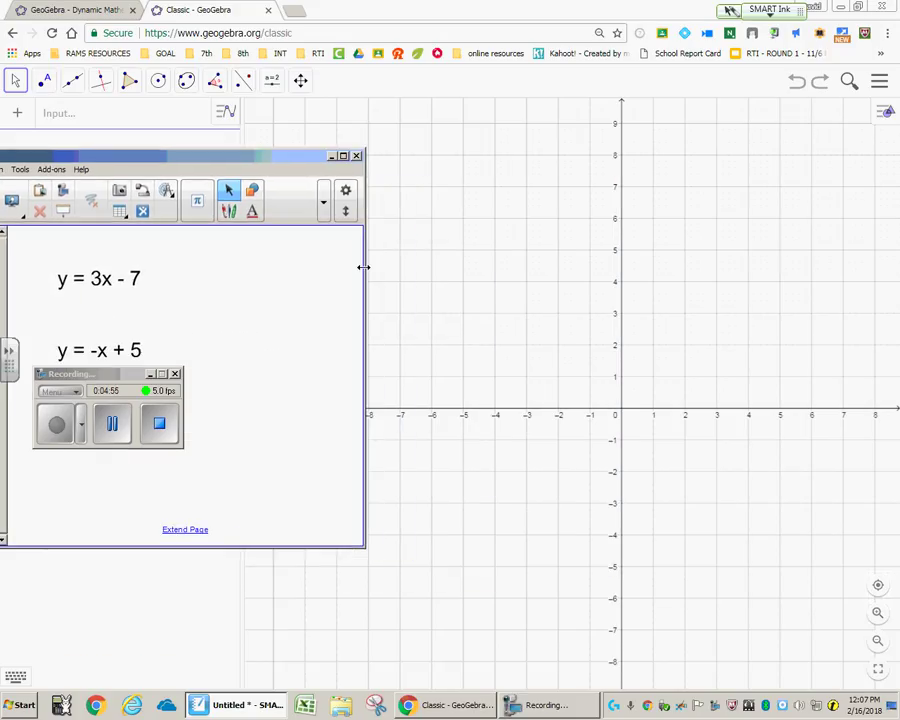
{"action": "left_click_drag", "start_coordinate": [362, 266], "coordinate": [266, 268]}
{"action": "left_click", "coordinate": [98, 334]}
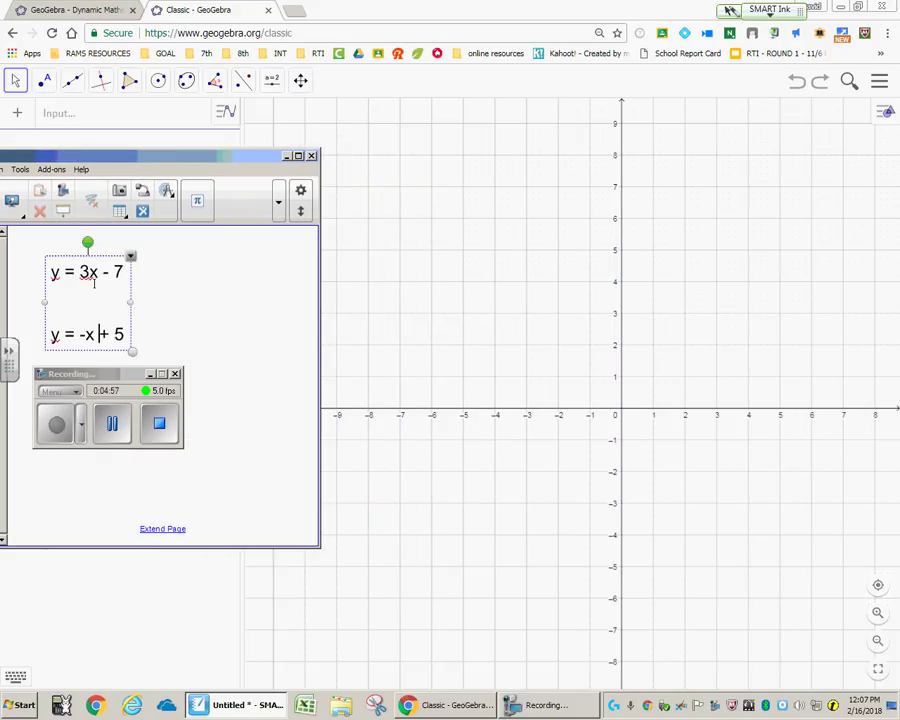
{"action": "left_click_drag", "start_coordinate": [132, 348], "coordinate": [286, 498]}
{"action": "left_click", "coordinate": [150, 373]}
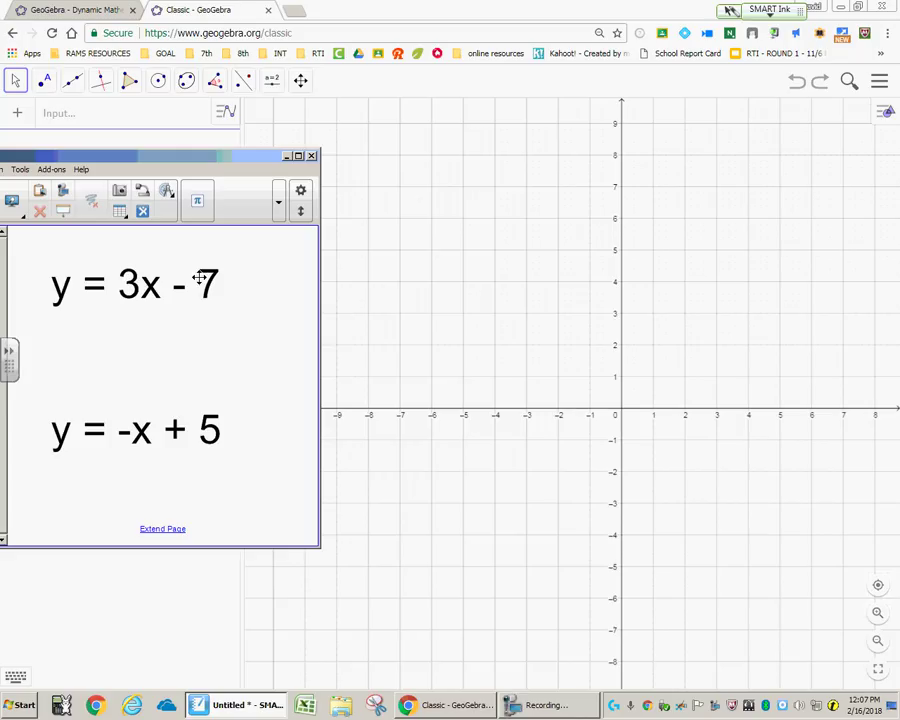
{"action": "left_click", "coordinate": [71, 82]}
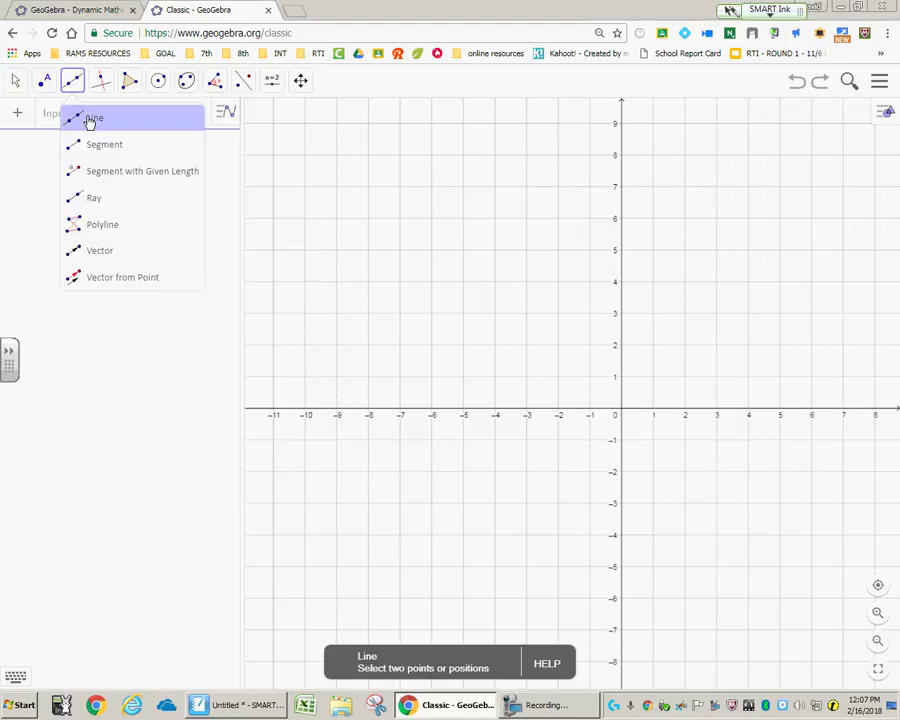
Draw line f through (0, -7) and (1, -4), checking y = 3x - 7 in the notes
{"action": "left_click", "coordinate": [88, 118]}
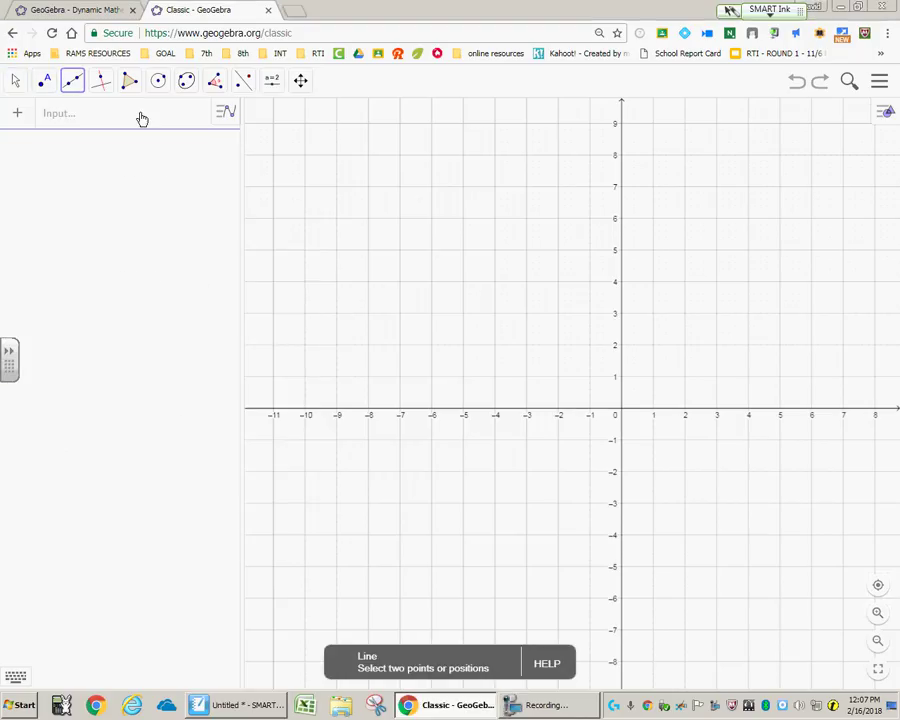
{"action": "left_click", "coordinate": [620, 630]}
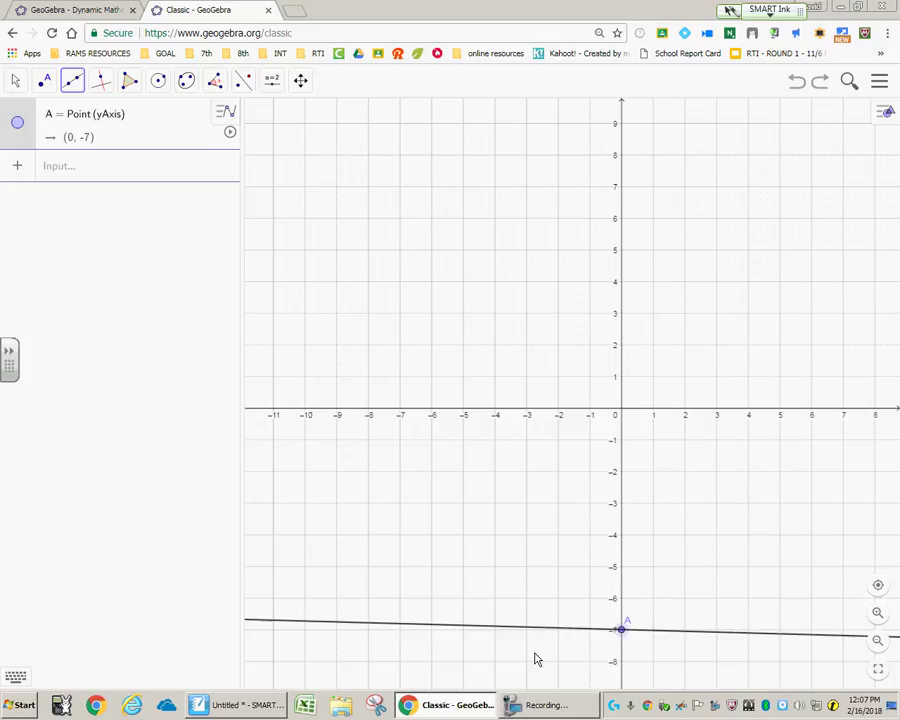
{"action": "left_click", "coordinate": [268, 706]}
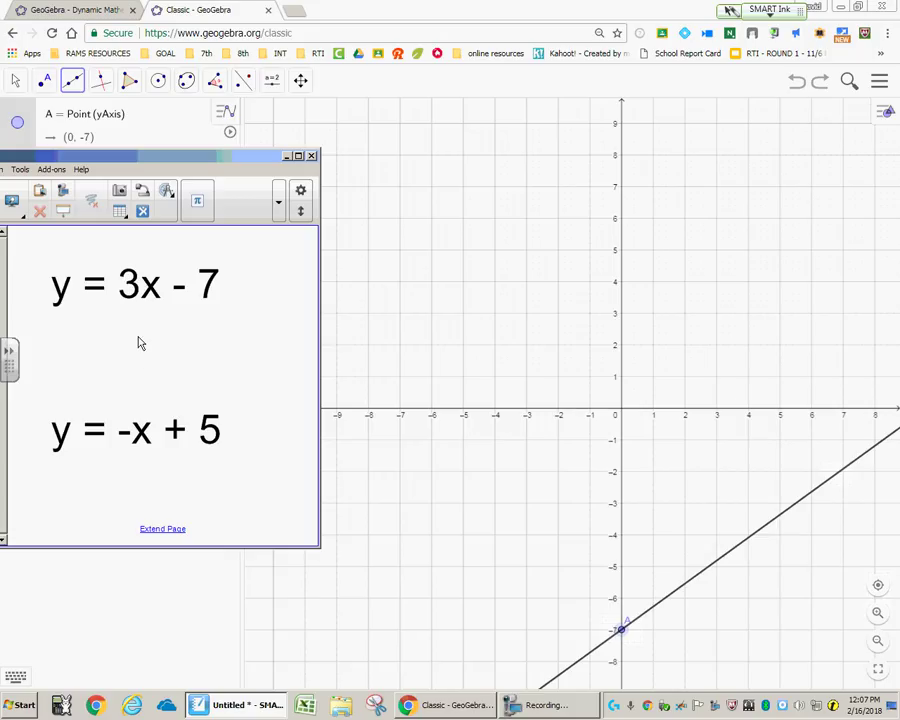
{"action": "left_click", "coordinate": [287, 157]}
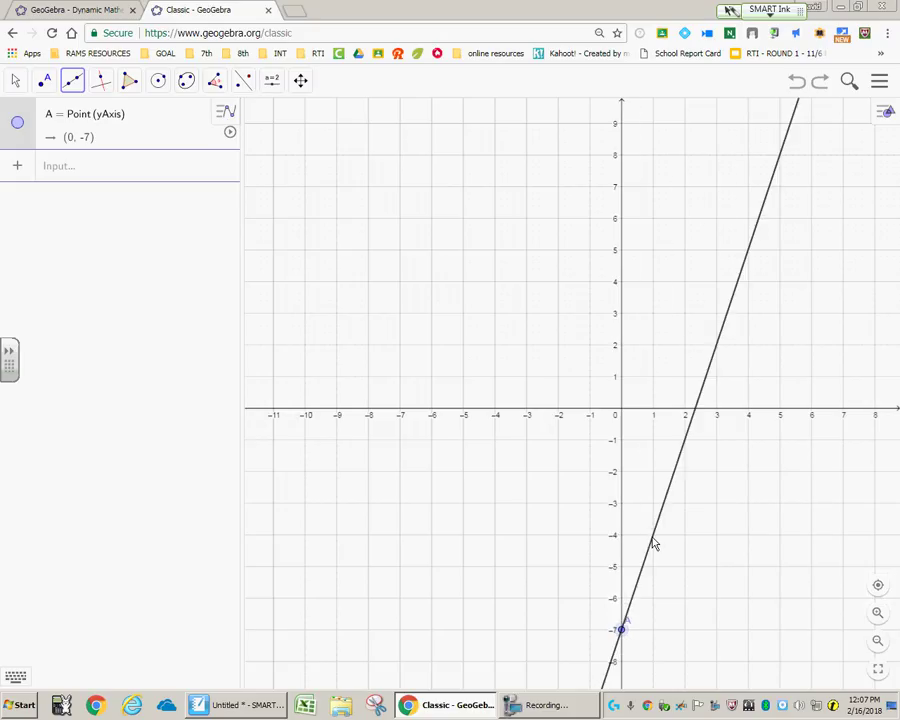
{"action": "left_click", "coordinate": [653, 535]}
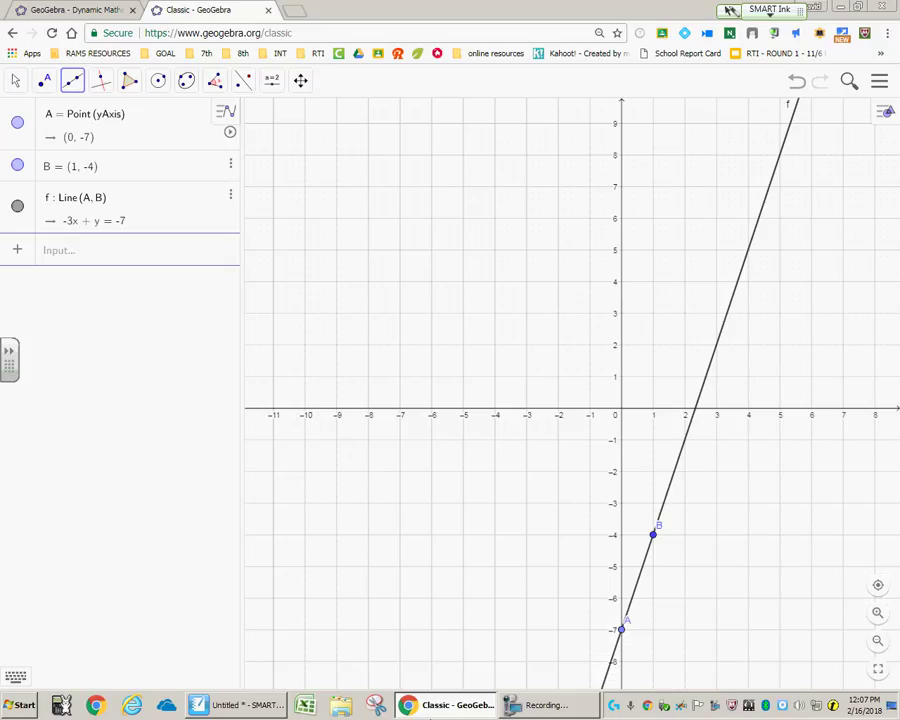
Draw line g for y = -x + 5 through points (0, 5) and (1, 4)
{"action": "left_click", "coordinate": [72, 80]}
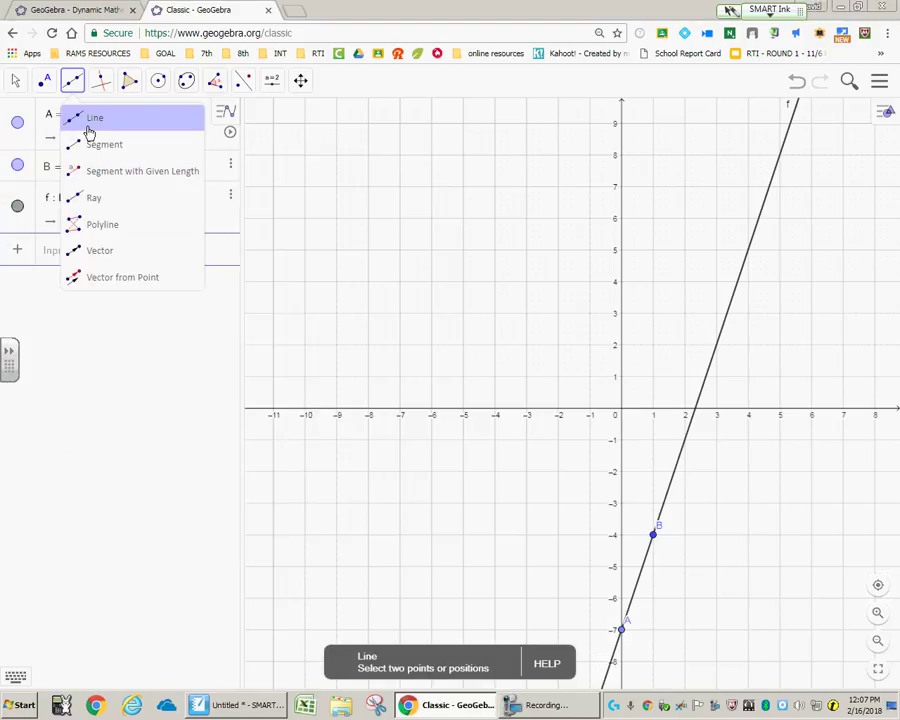
{"action": "left_click", "coordinate": [88, 128]}
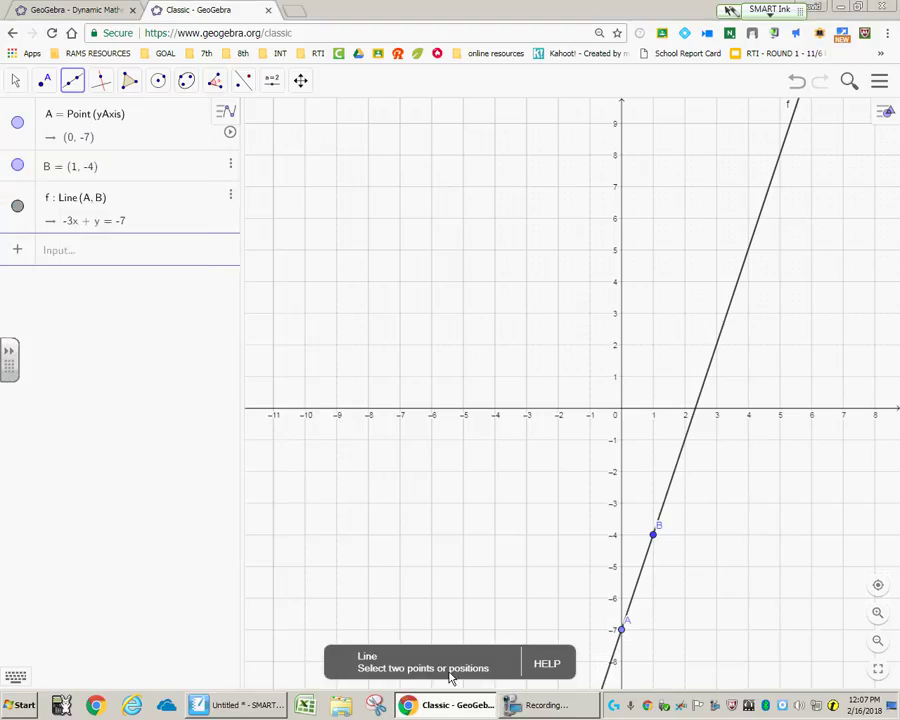
{"action": "left_click", "coordinate": [243, 705]}
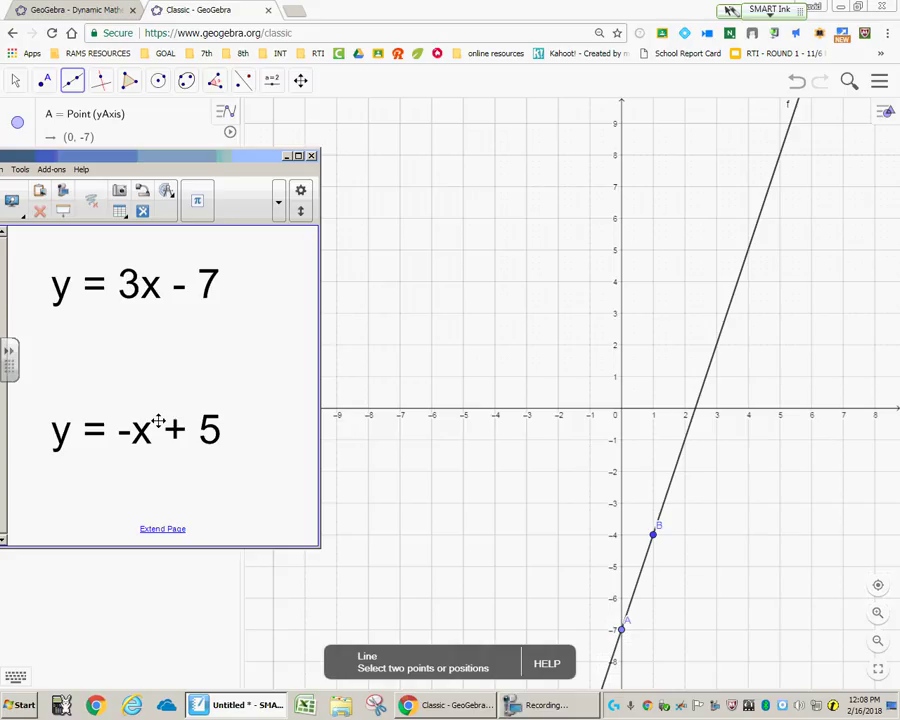
{"action": "left_click", "coordinate": [620, 251]}
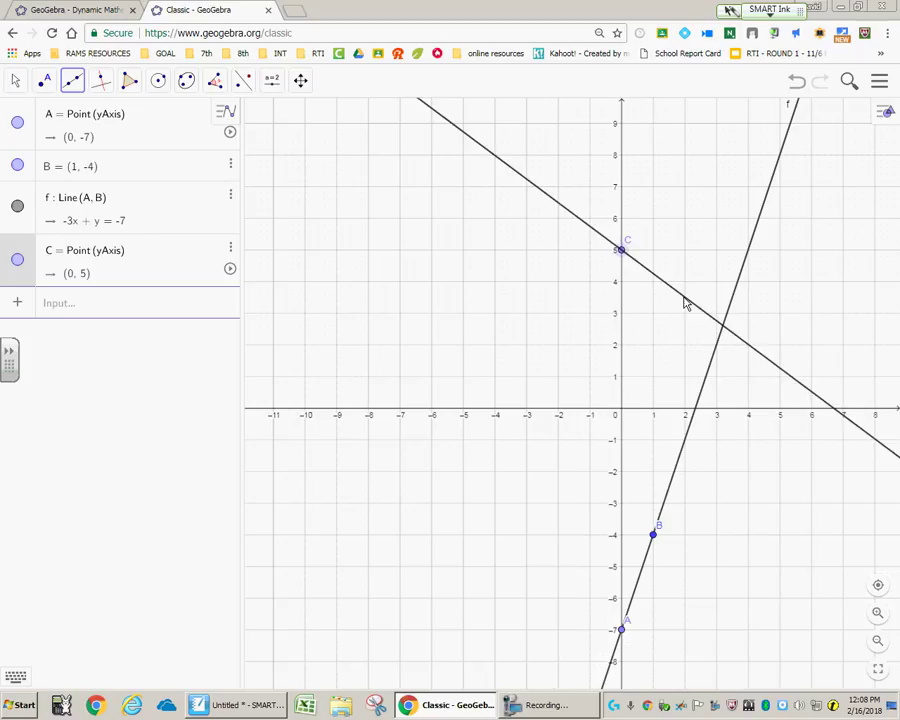
{"action": "left_click", "coordinate": [258, 712]}
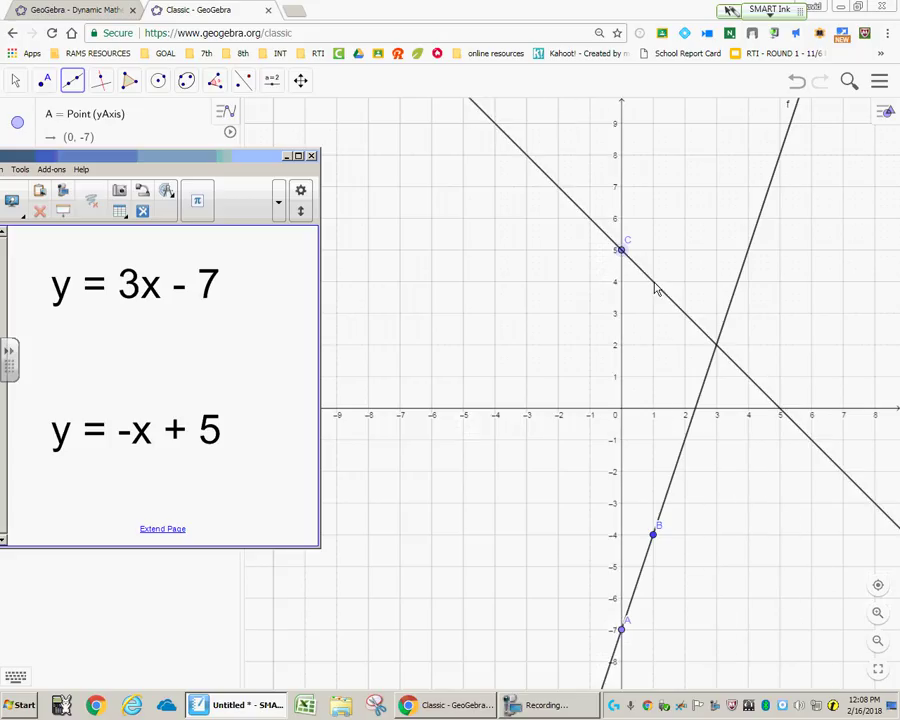
{"action": "left_click", "coordinate": [654, 283]}
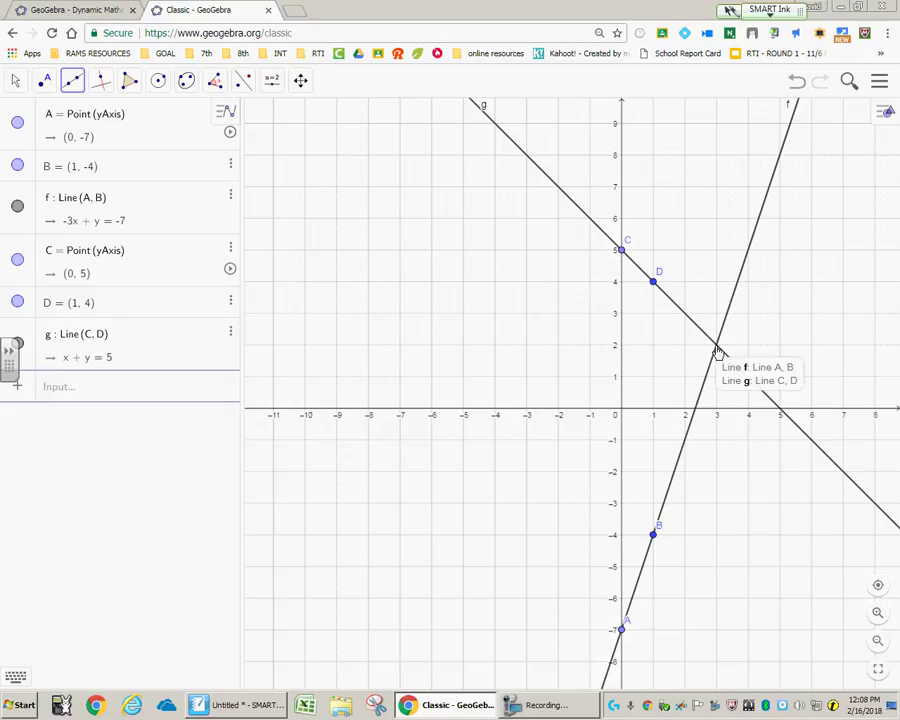
{"action": "left_click", "coordinate": [44, 80]}
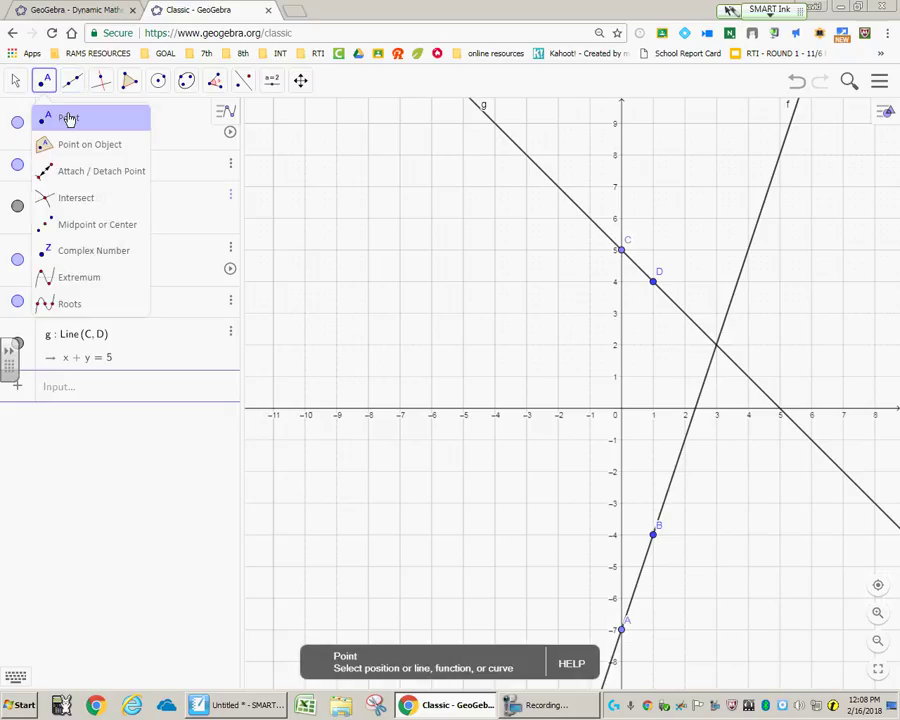
{"action": "left_click", "coordinate": [716, 350]}
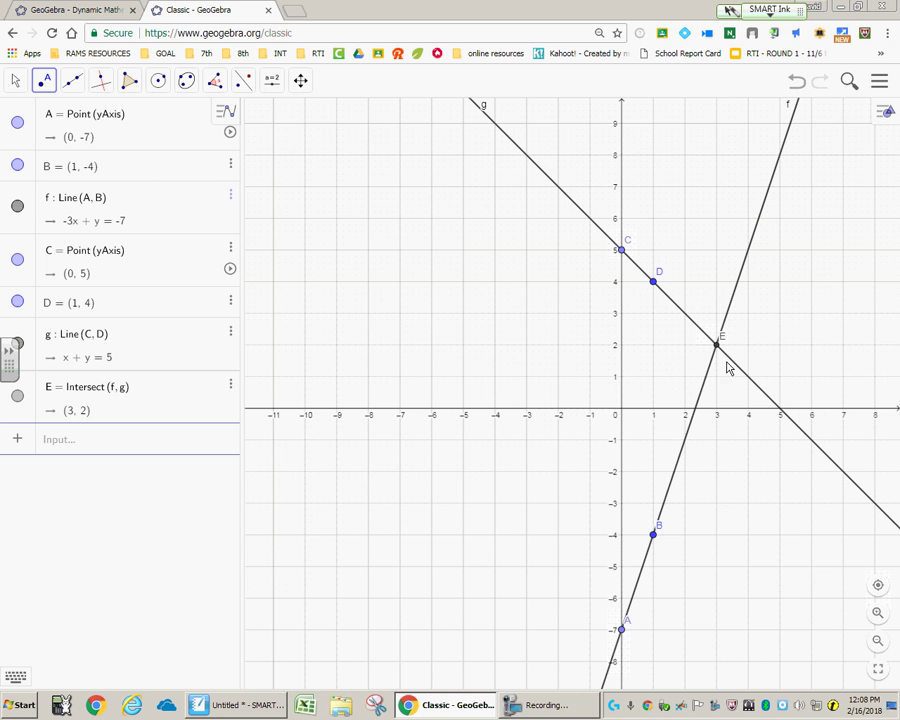
{"action": "left_click", "coordinate": [878, 612]}
{"action": "left_click", "coordinate": [878, 614]}
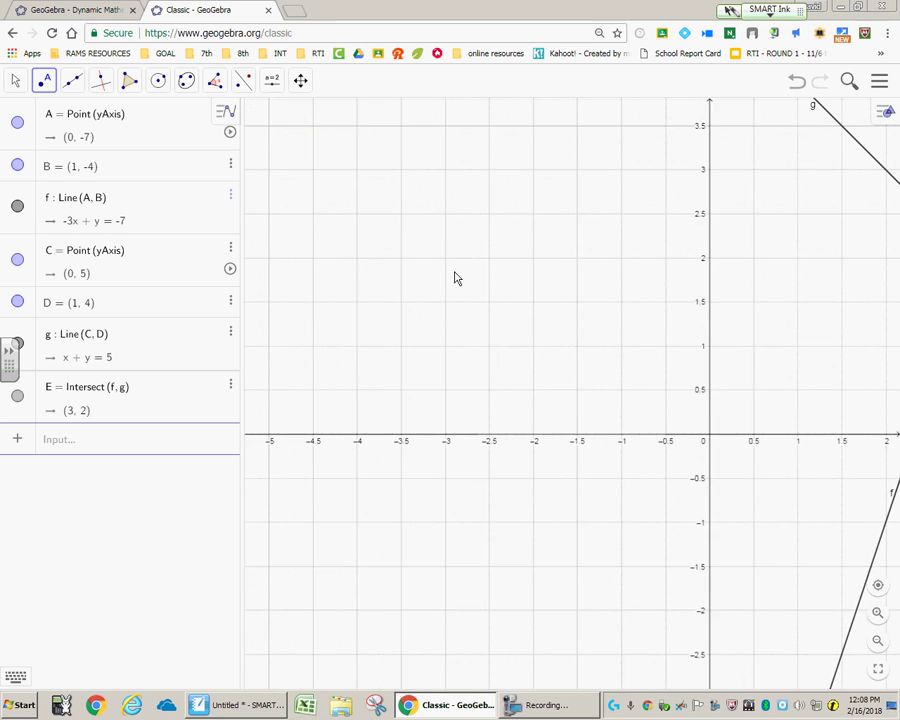
{"action": "left_click", "coordinate": [15, 80]}
{"action": "left_click", "coordinate": [30, 120]}
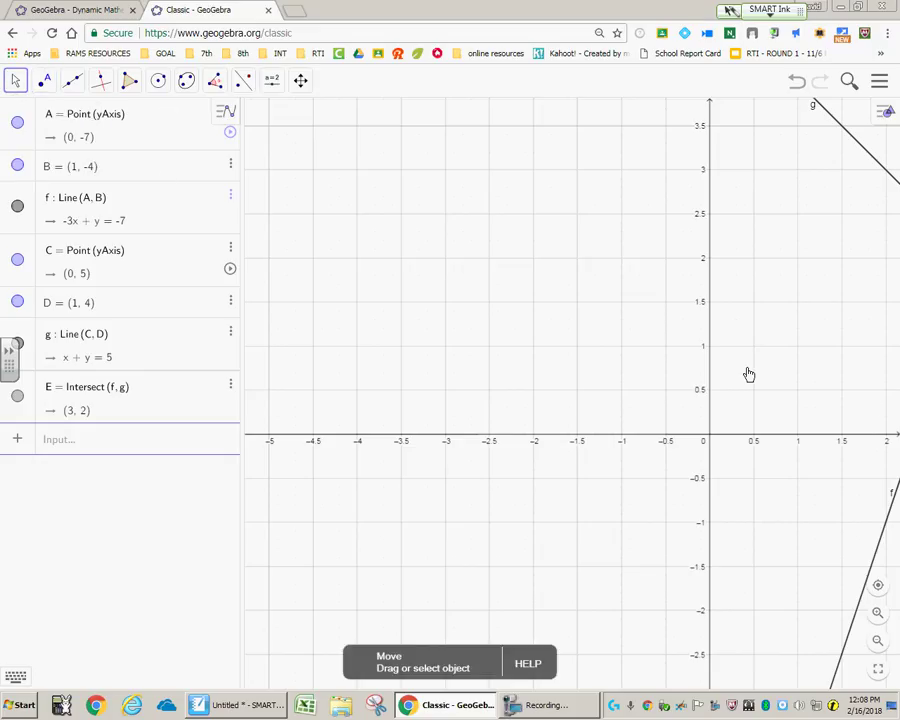
{"action": "left_click_drag", "start_coordinate": [872, 402], "coordinate": [524, 453]}
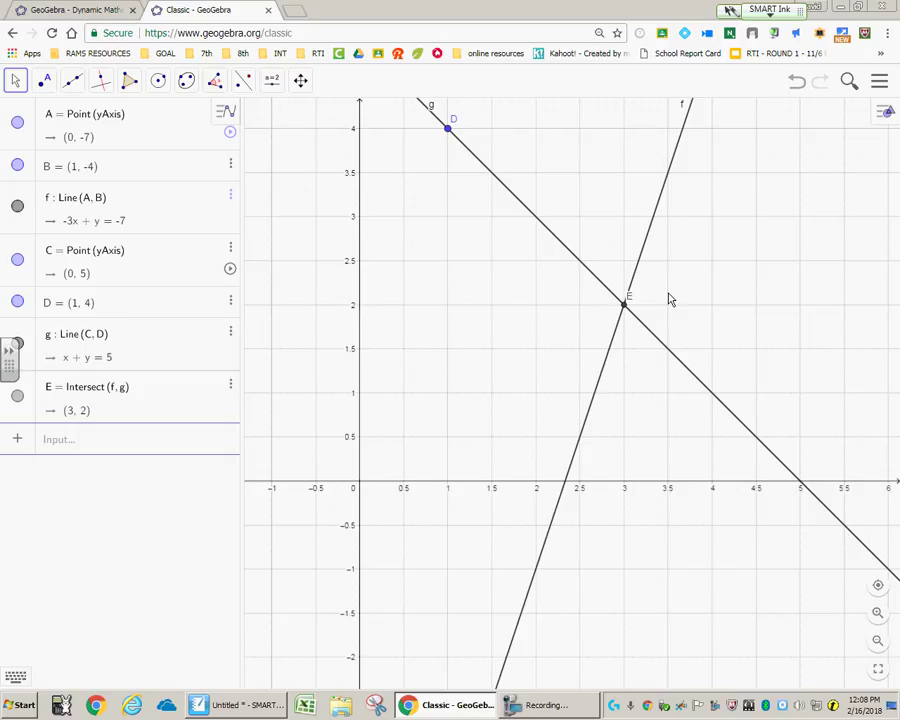
{"action": "mouse_move", "coordinate": [624, 310]}
{"action": "key", "text": "ctrl+z"}
Zoom in on the crossing of f and g and place point E at (3, 2)
{"action": "left_click", "coordinate": [16, 84]}
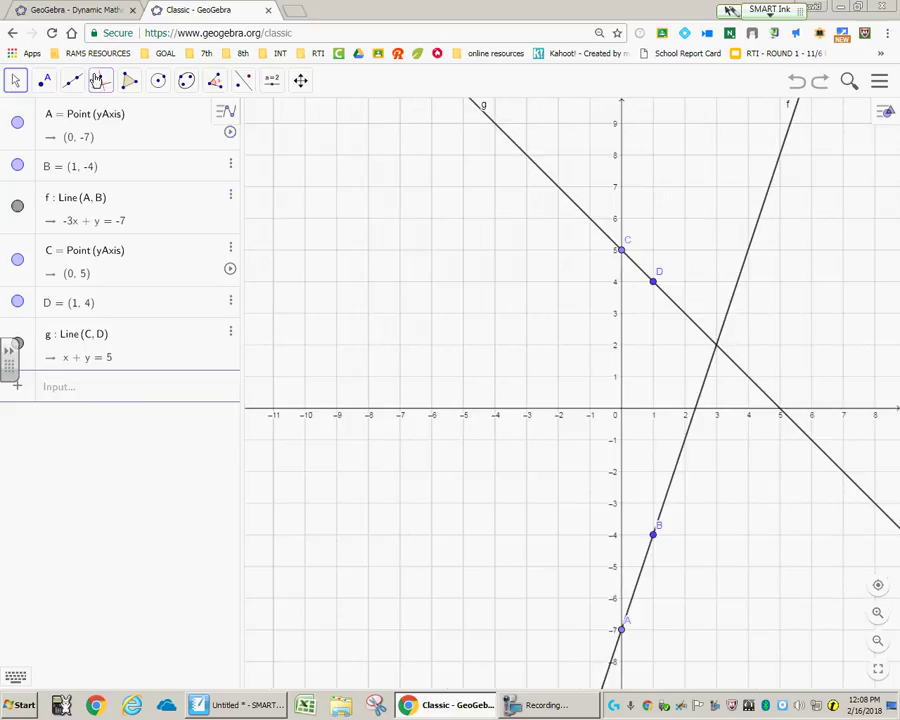
{"action": "left_click", "coordinate": [878, 613]}
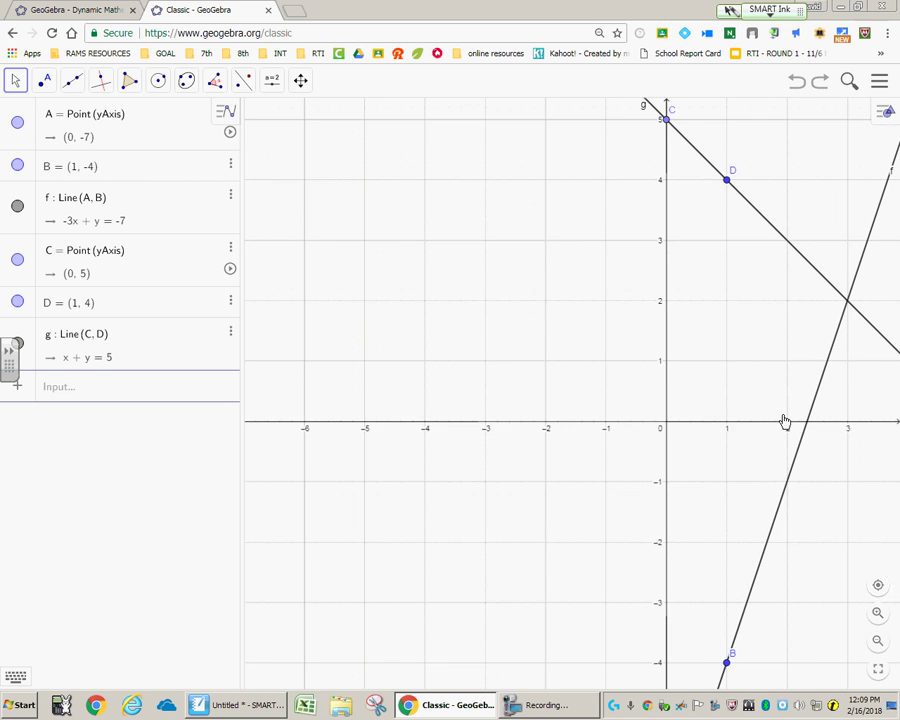
{"action": "left_click_drag", "start_coordinate": [783, 420], "coordinate": [480, 440]}
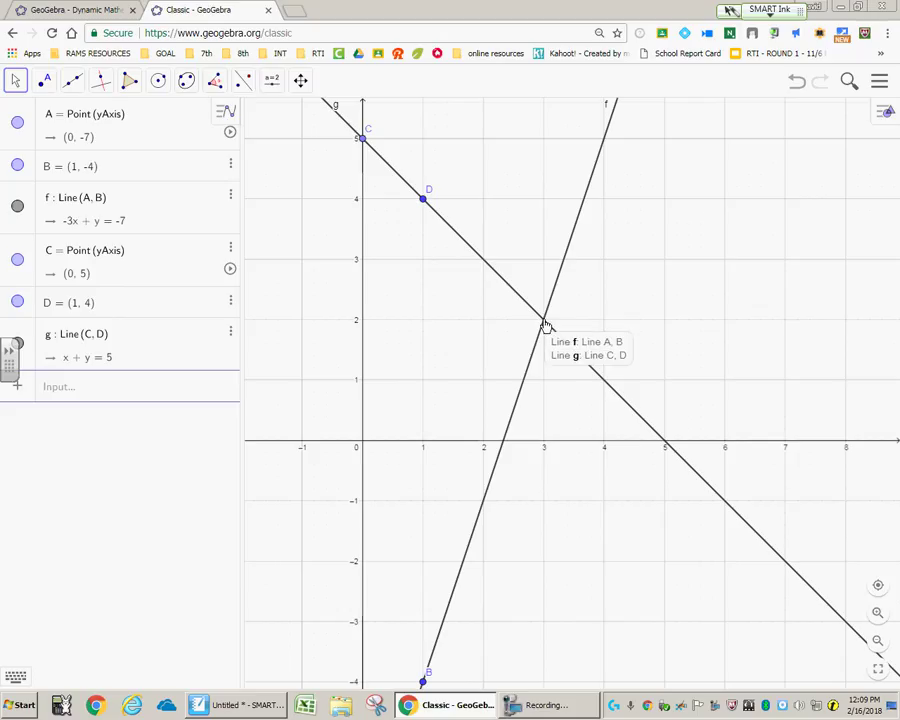
{"action": "left_click", "coordinate": [44, 82]}
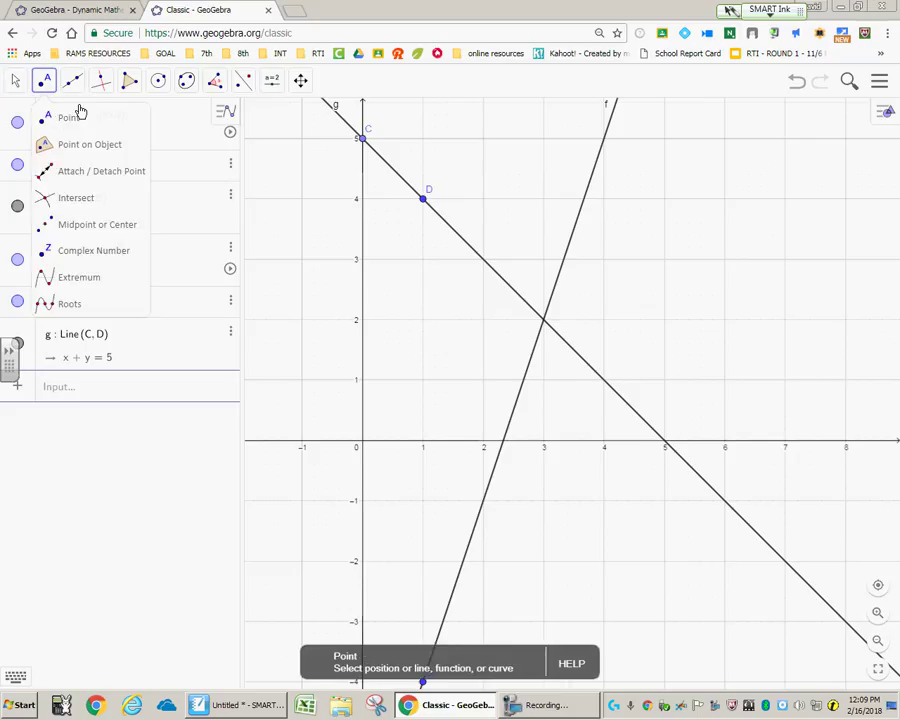
{"action": "left_click", "coordinate": [68, 118]}
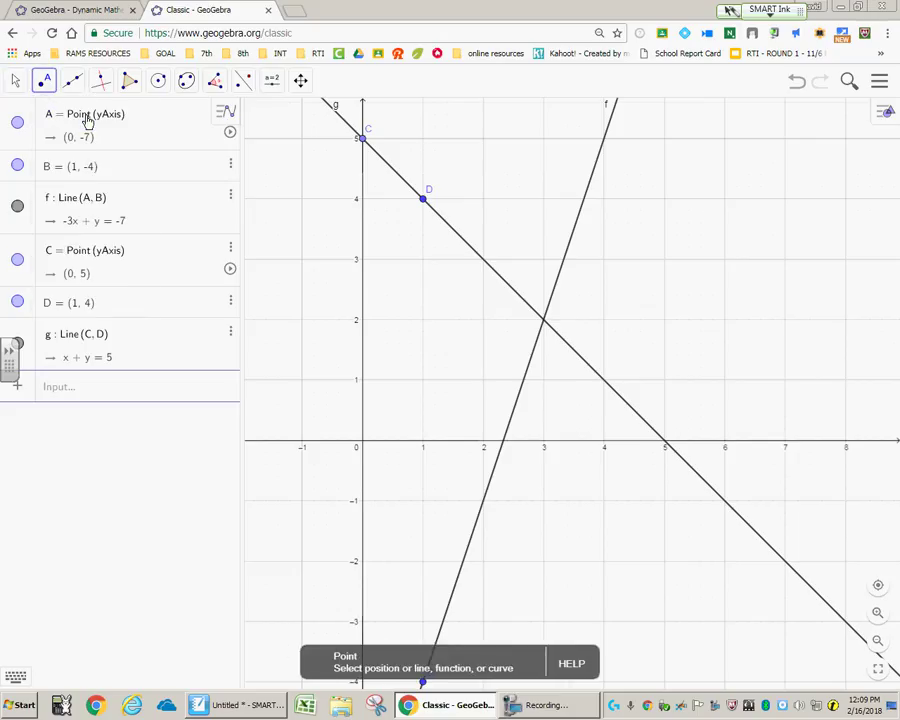
{"action": "left_click", "coordinate": [546, 322]}
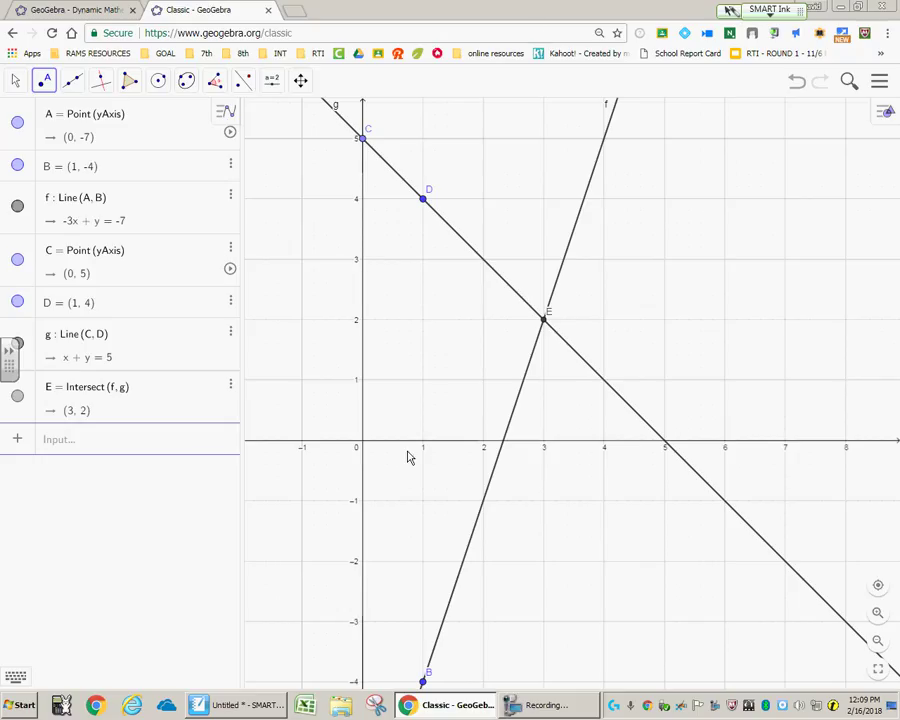
Start a new construction, discarding the current one without saving
{"action": "left_click", "coordinate": [879, 82]}
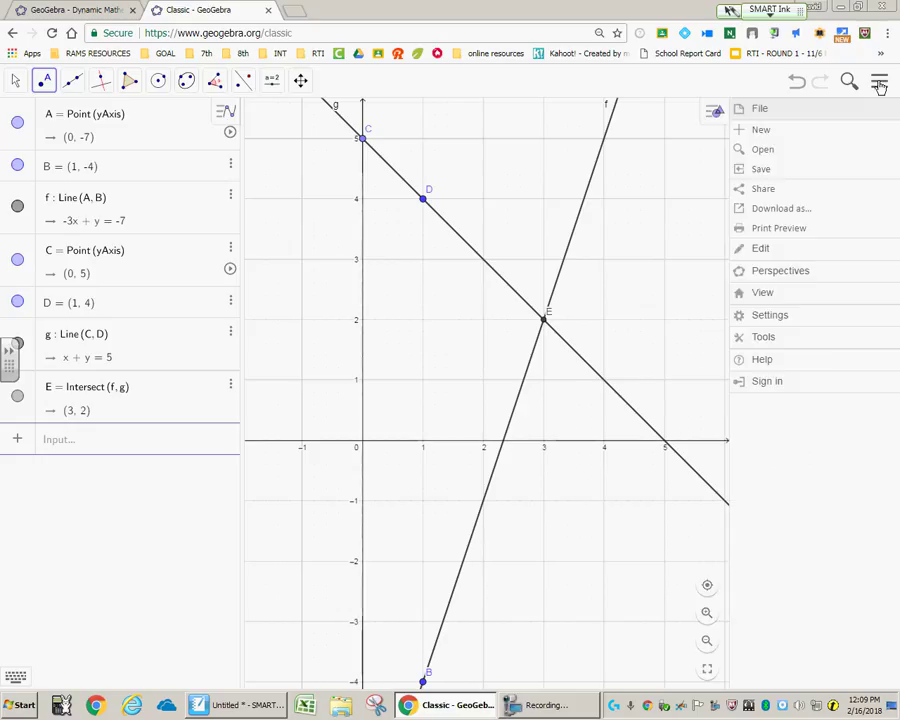
{"action": "left_click", "coordinate": [760, 132]}
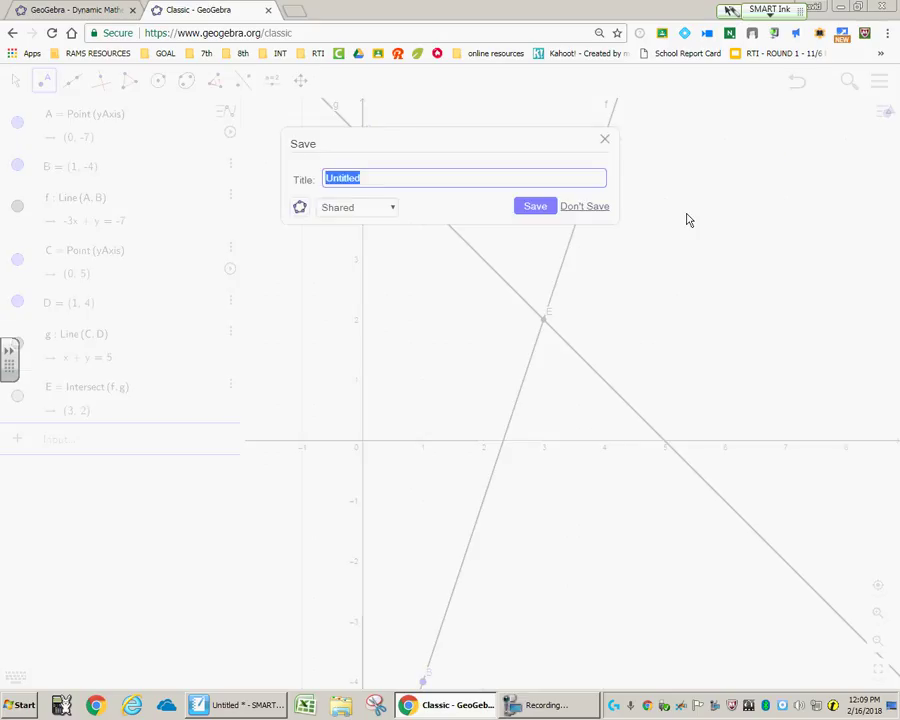
{"action": "left_click", "coordinate": [582, 208]}
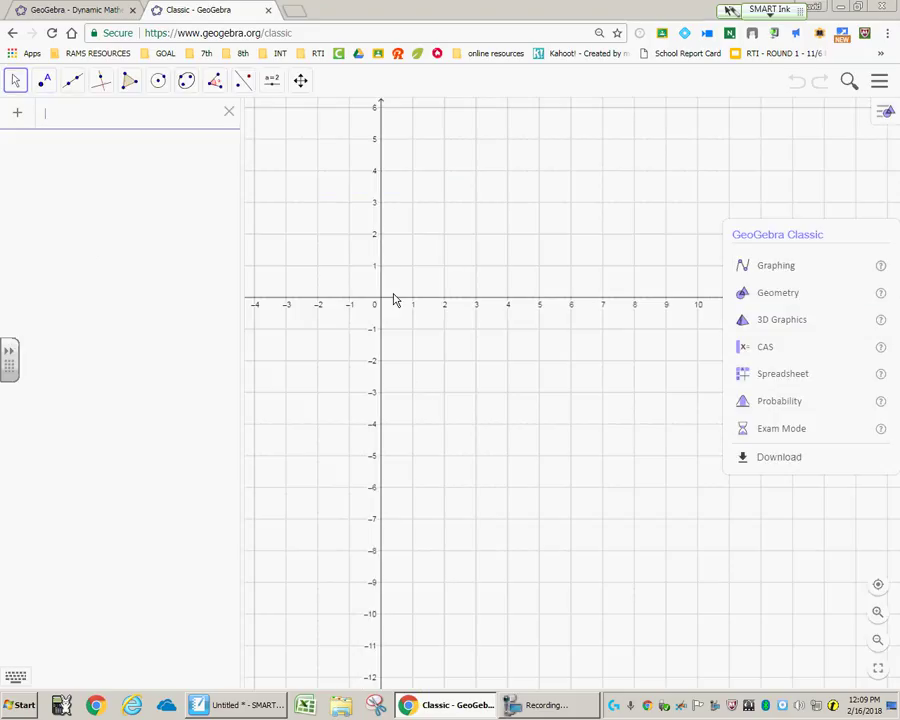
Shift the blank graph and place a new line's first point at (0, 4)
{"action": "left_click_drag", "start_coordinate": [357, 240], "coordinate": [562, 414]}
{"action": "left_click", "coordinate": [72, 82]}
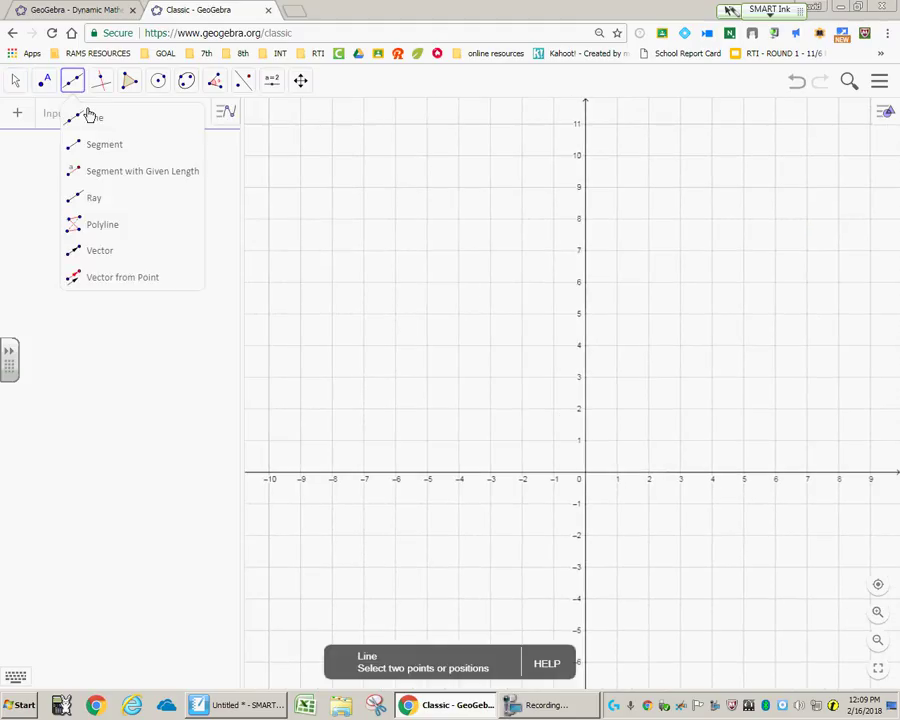
{"action": "left_click", "coordinate": [585, 346]}
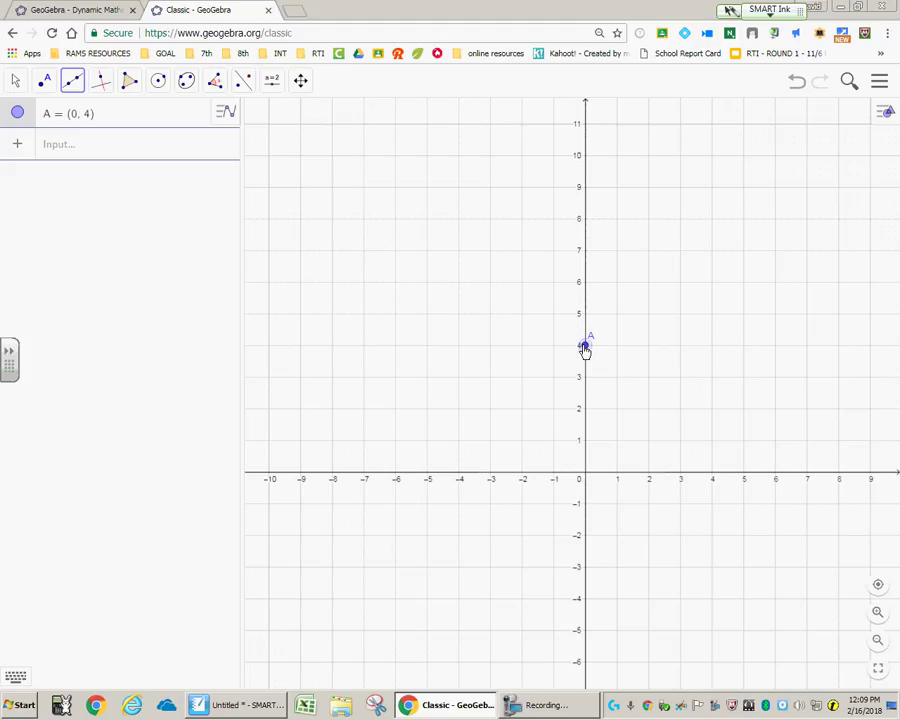